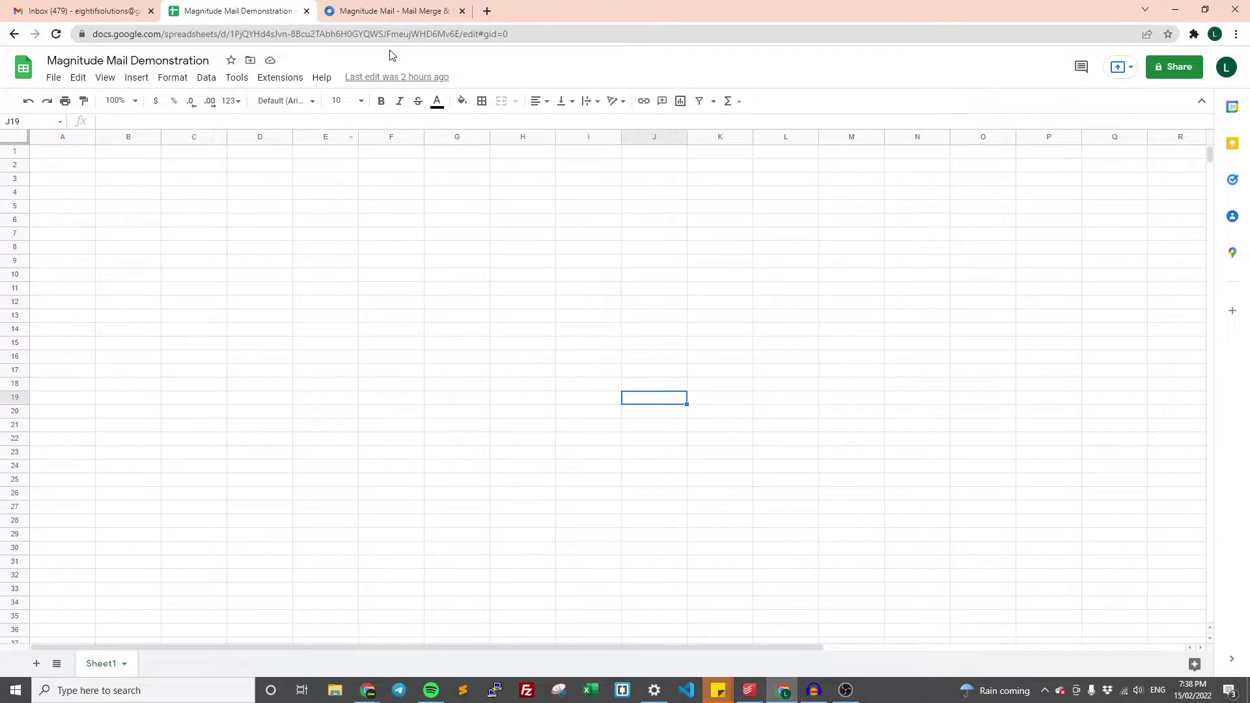
- Check the Magnitude Mail marketplace page, then open the spreadsheet's Extensions menu
click(394, 17)
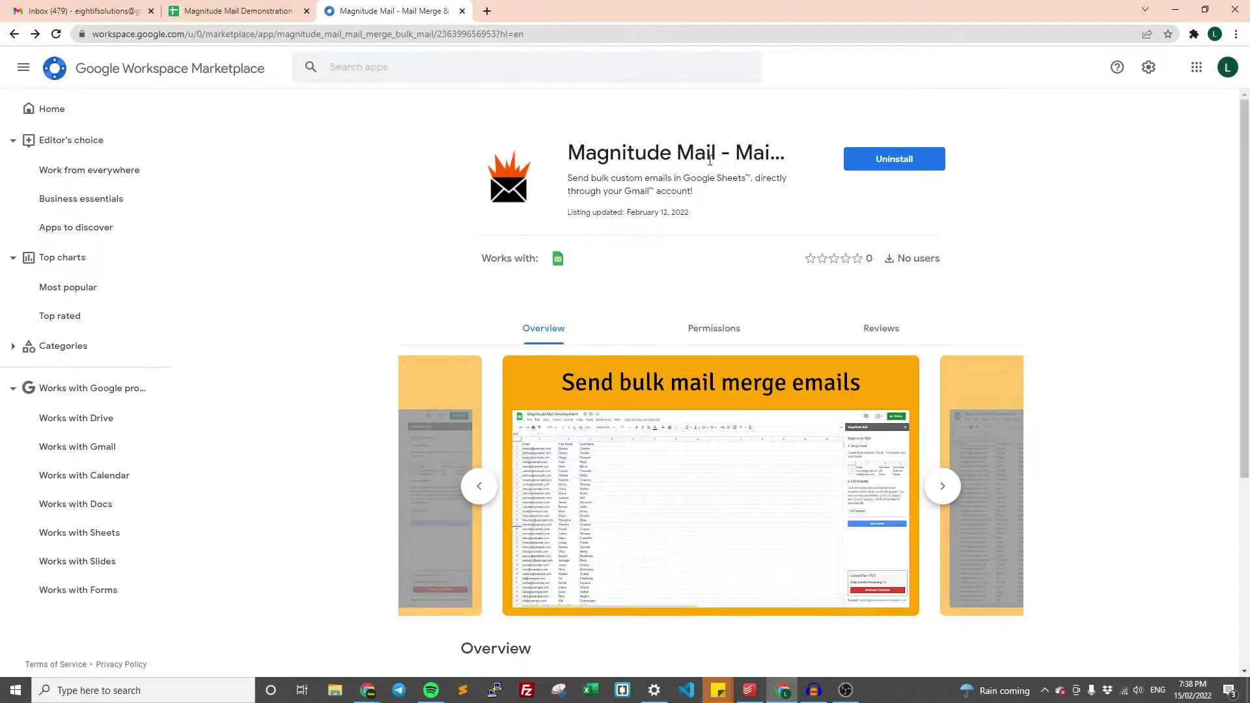
click(215, 6)
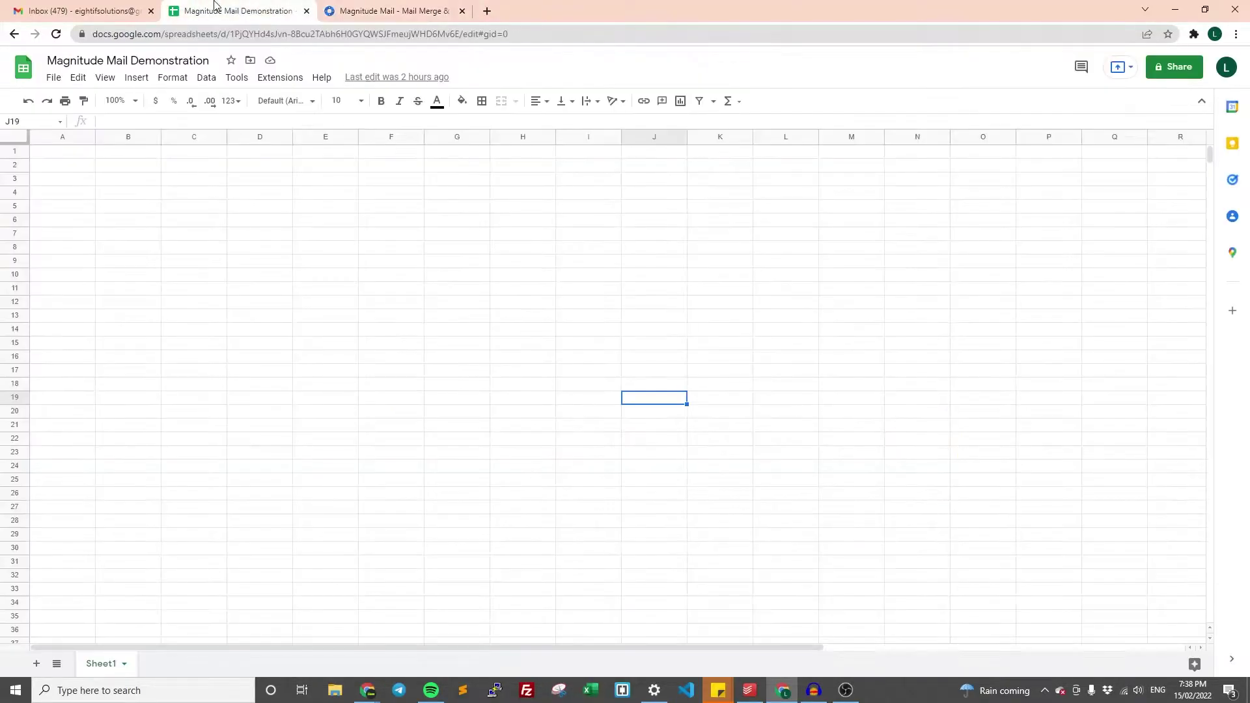
click(279, 80)
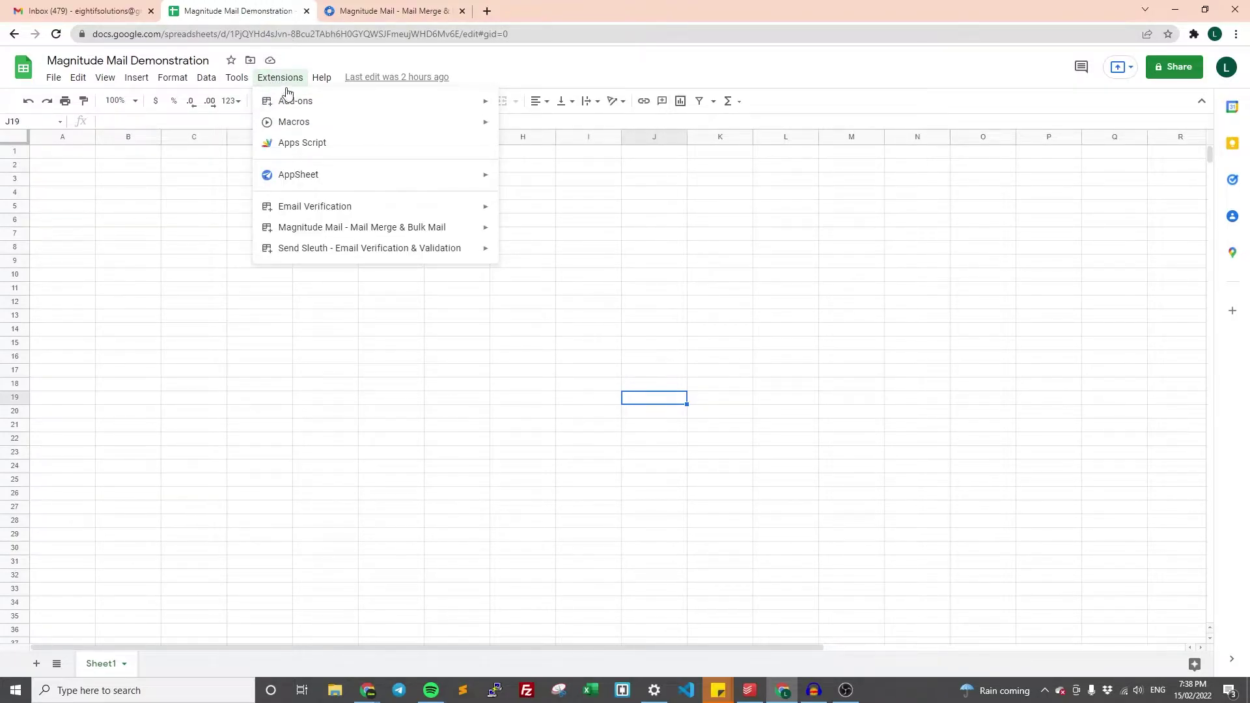
- Search the Google Workspace Marketplace add-ons for 'magnitude mail'
mouse_move(294, 105)
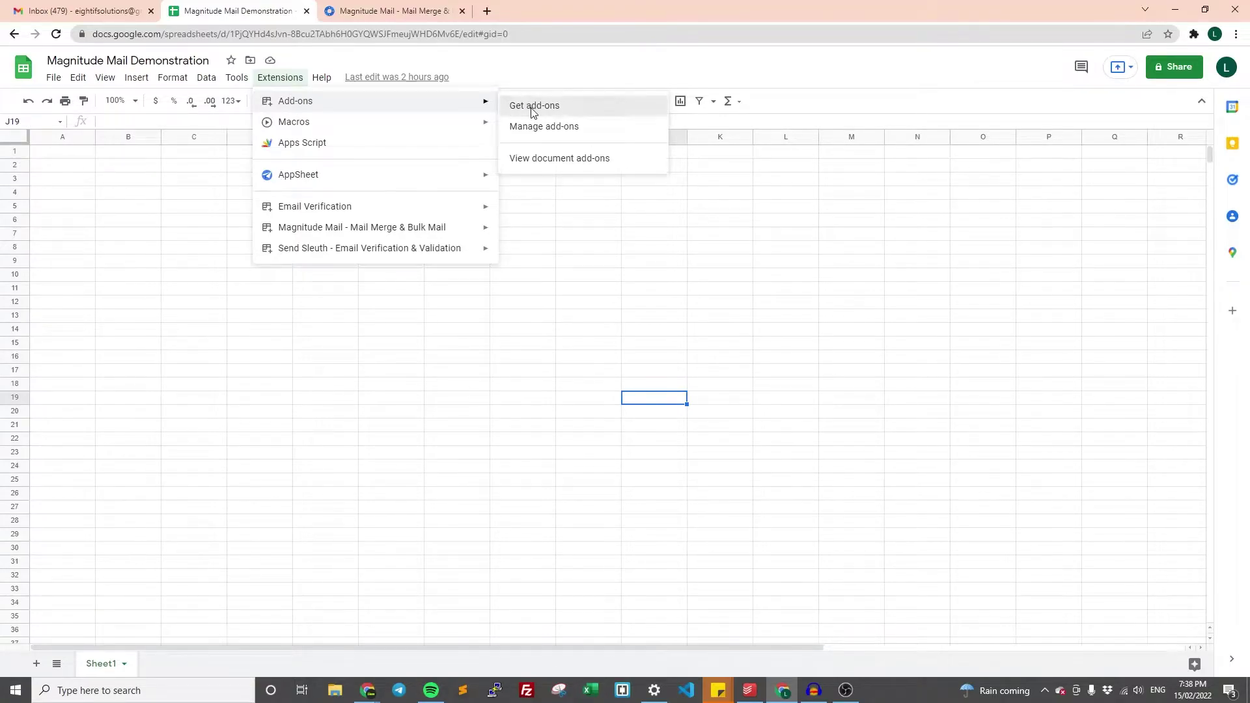
click(532, 109)
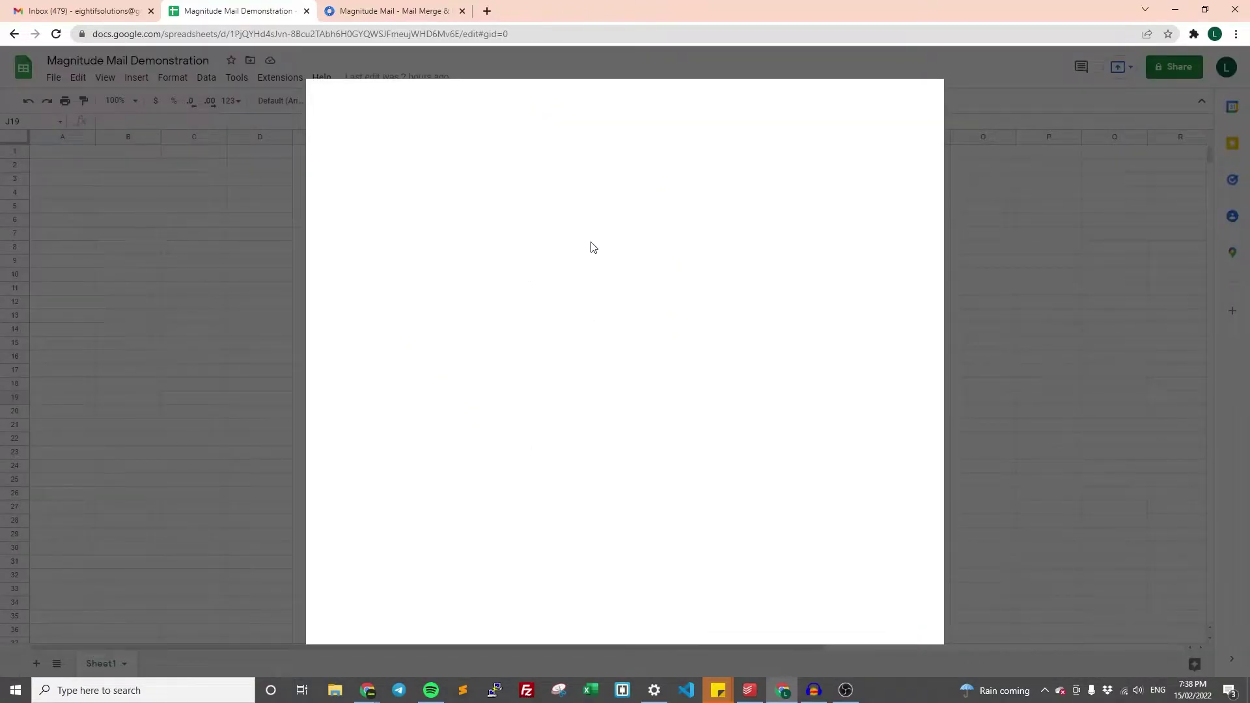
click(670, 106)
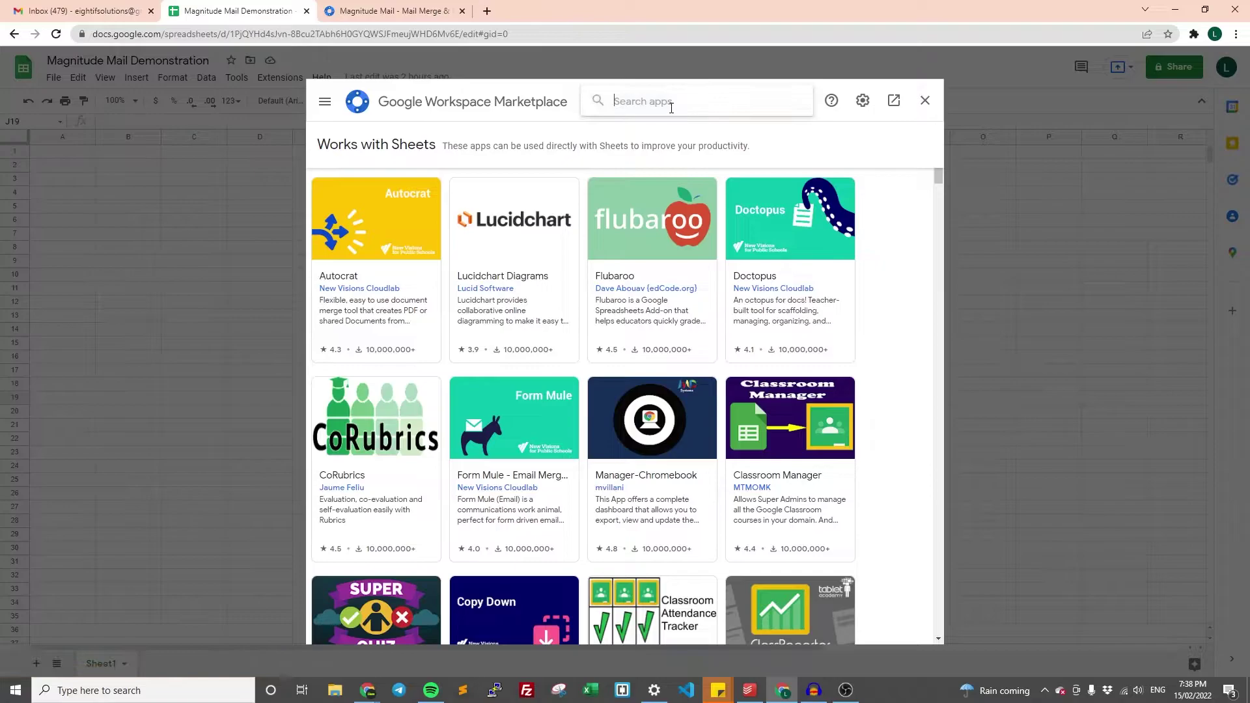
text(magnitude mail)
key(Return)
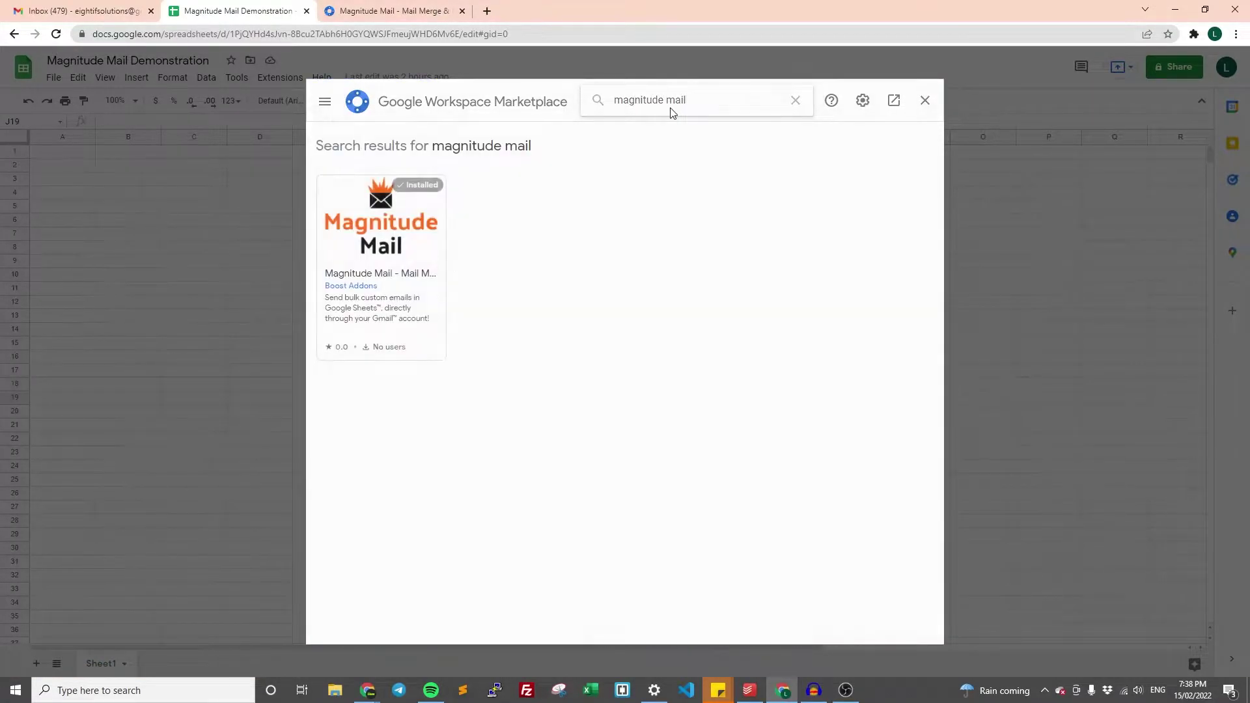
- Review the Magnitude Mail listing to confirm it's installed, then close the Marketplace
click(399, 11)
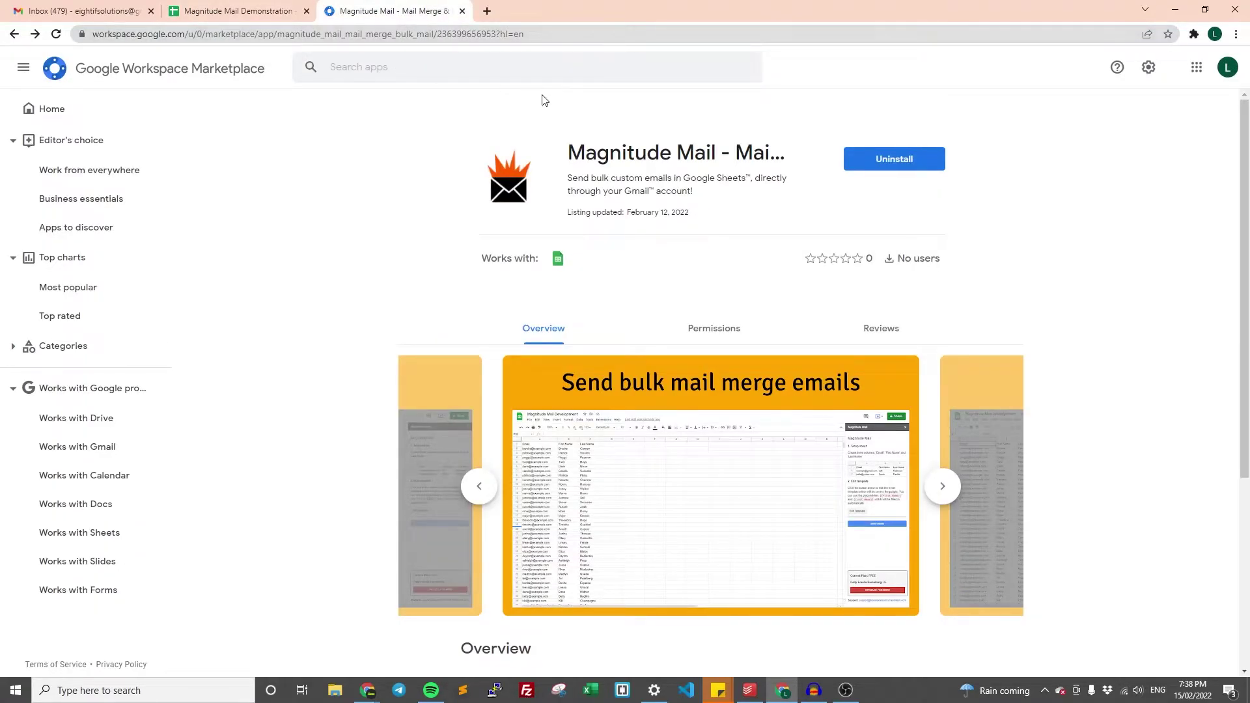
click(269, 15)
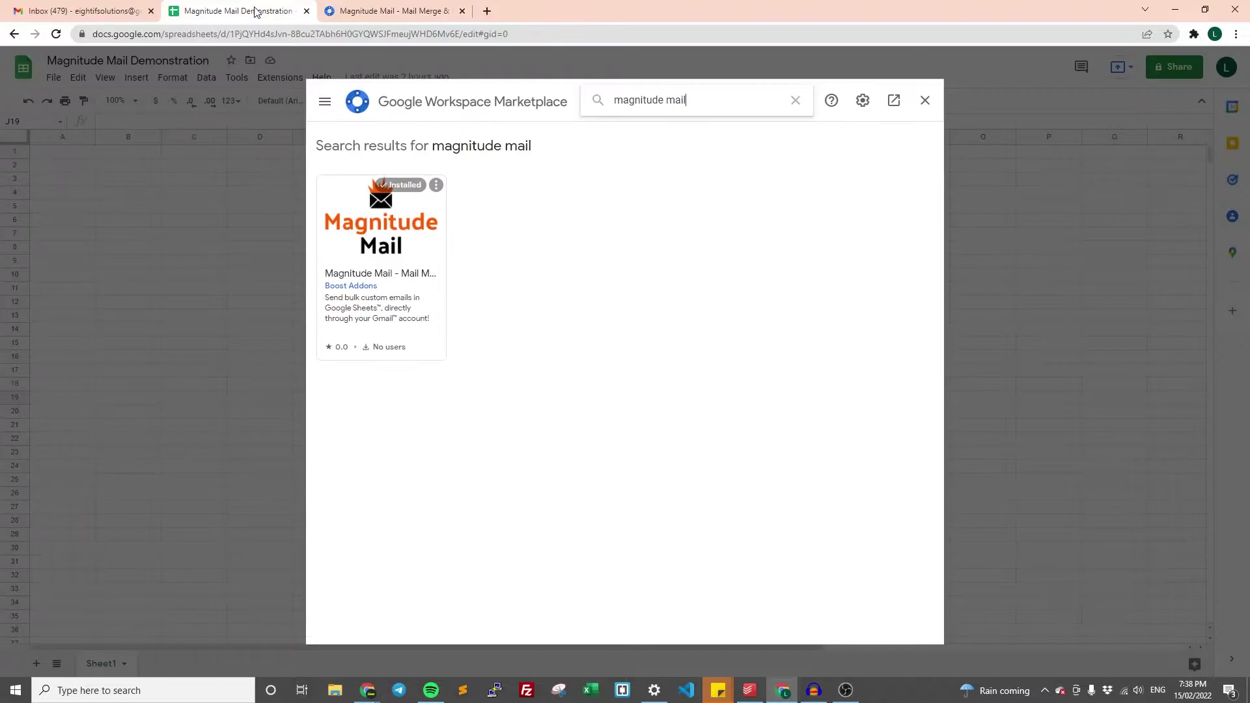
click(436, 11)
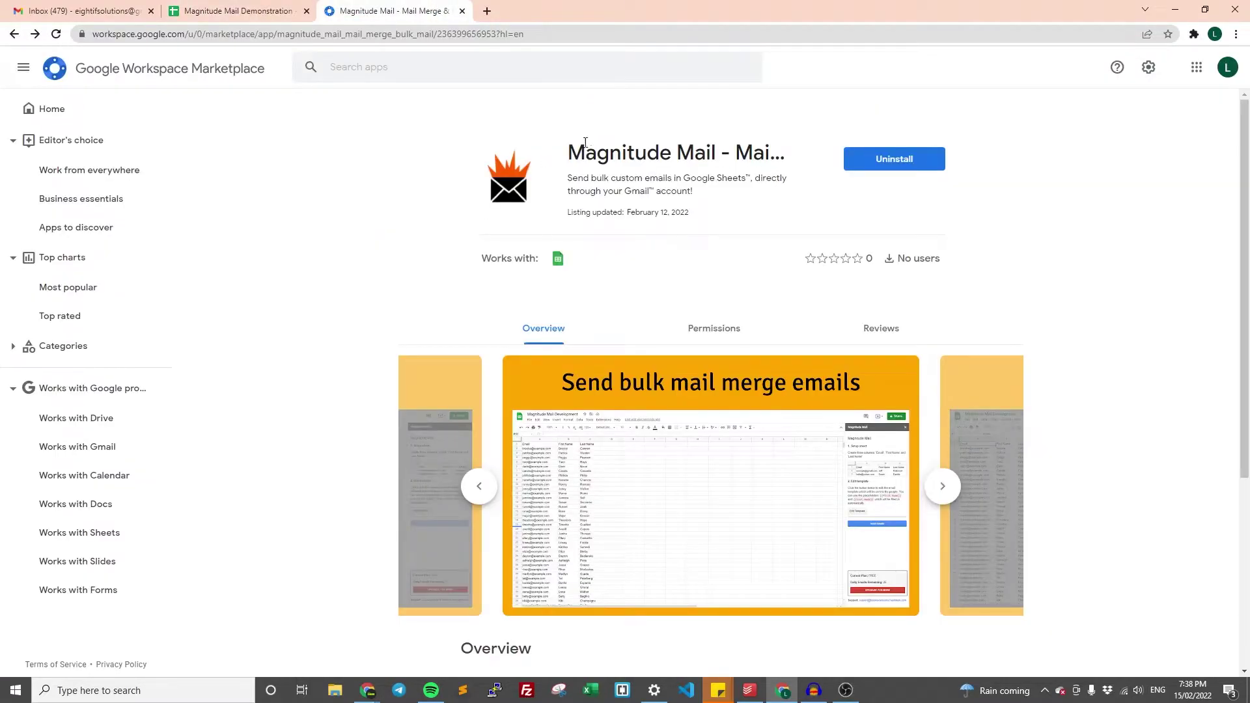
click(237, 11)
click(382, 224)
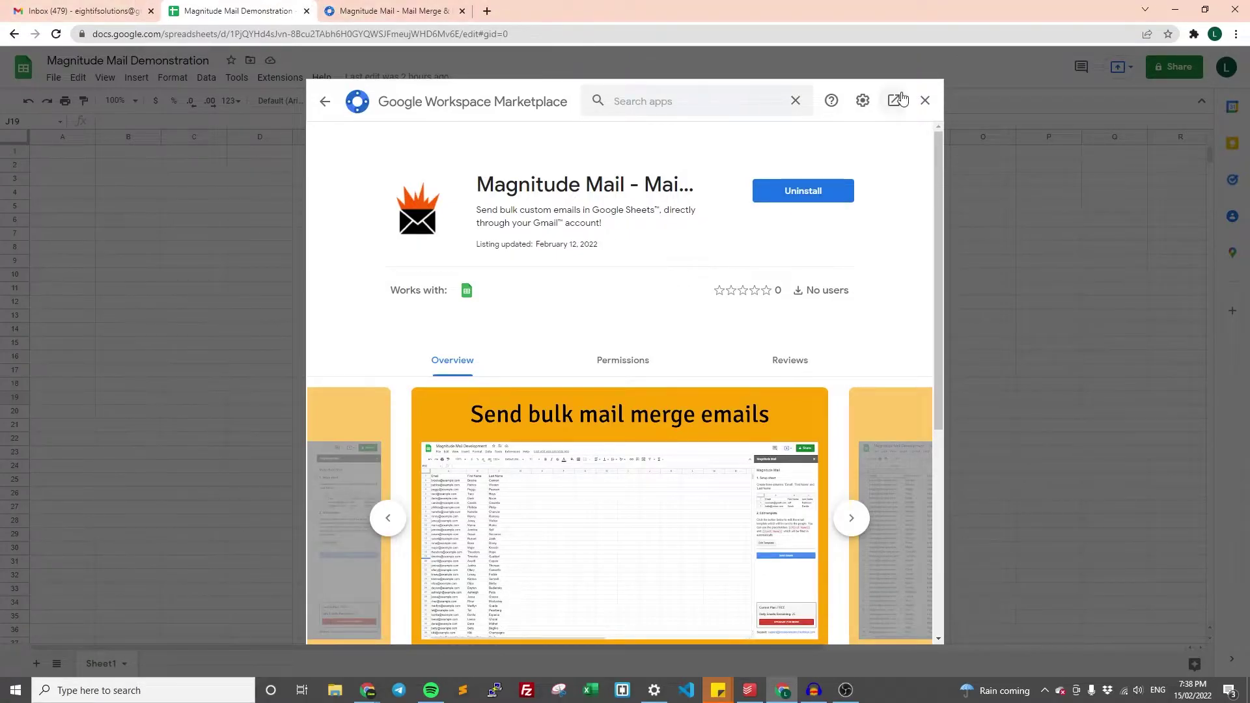
click(923, 102)
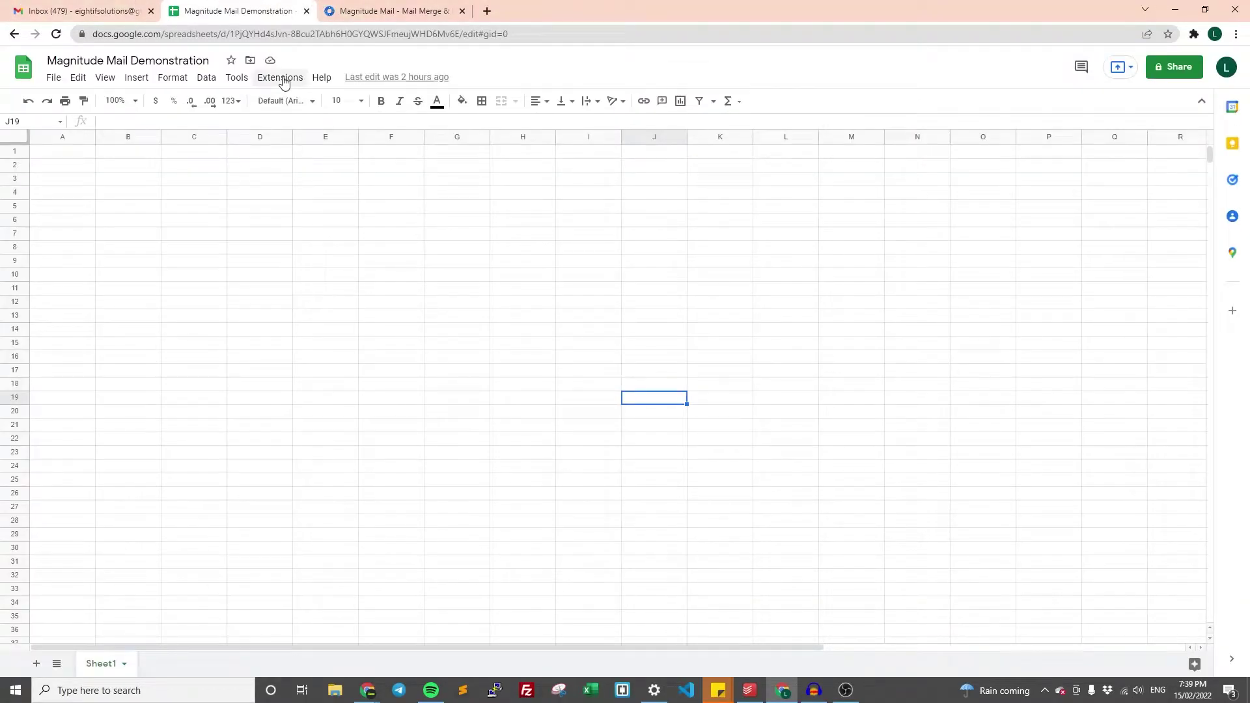
- Start Magnitude Mail - Mail Merge & Bulk Mail from Extensions to open its sidebar
click(284, 81)
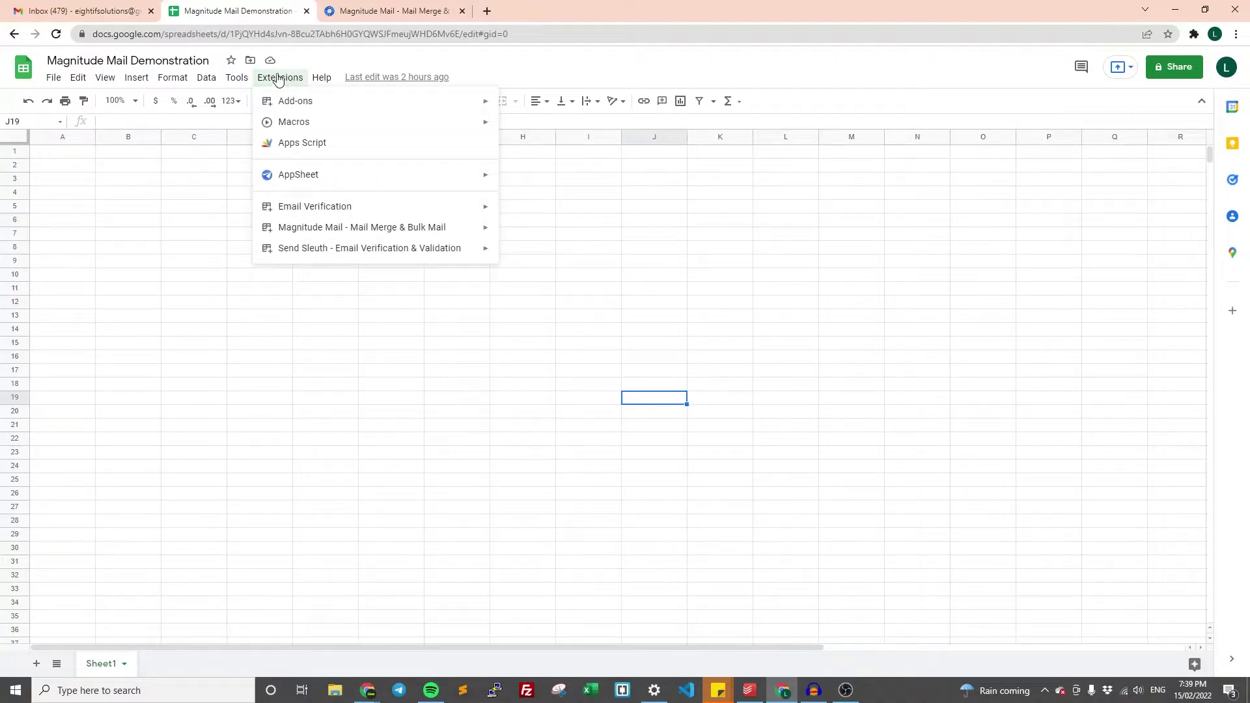
mouse_move(329, 229)
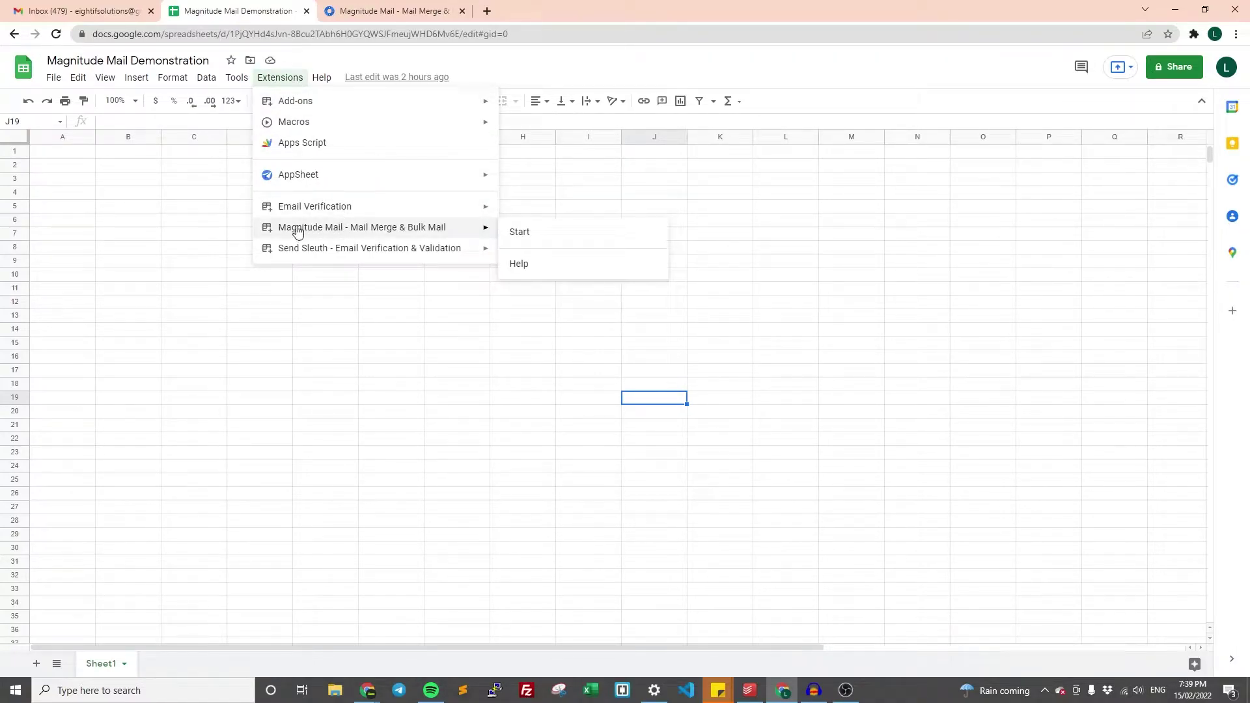
click(551, 233)
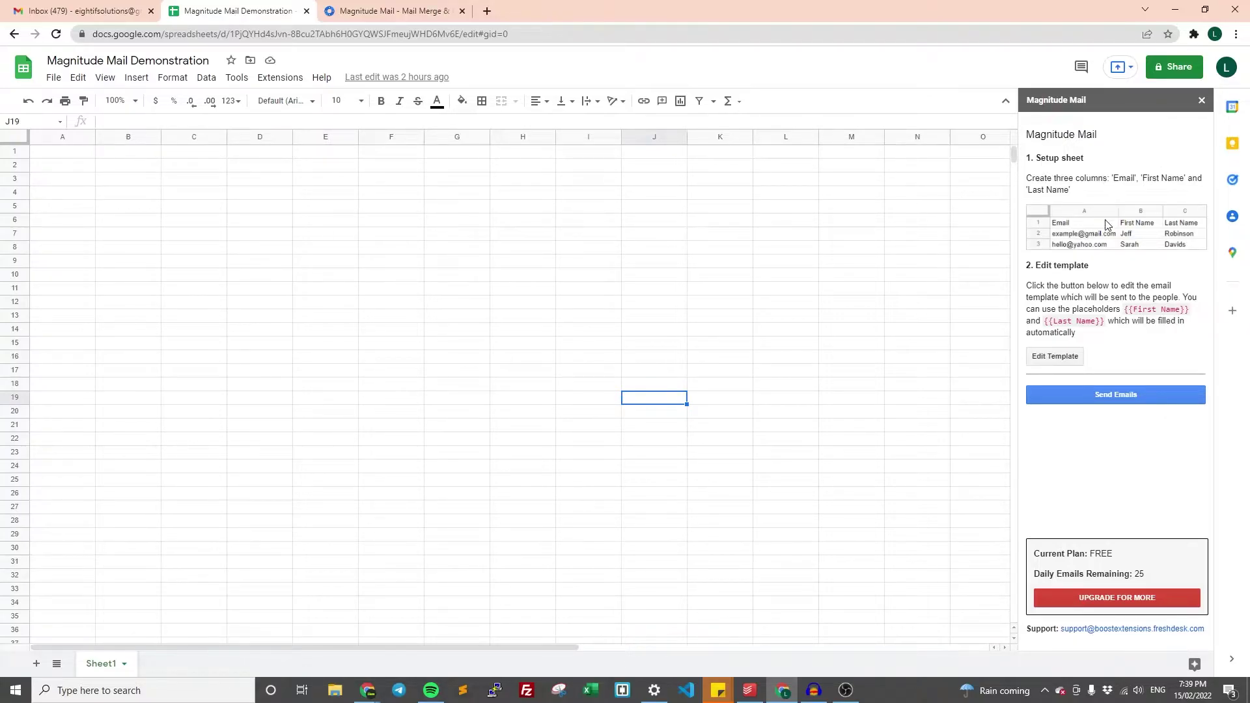
- Enter the headers Email, First Name and Last Name in cells A1 to C1
click(89, 154)
text(Email)
key(Tab)
text(First)
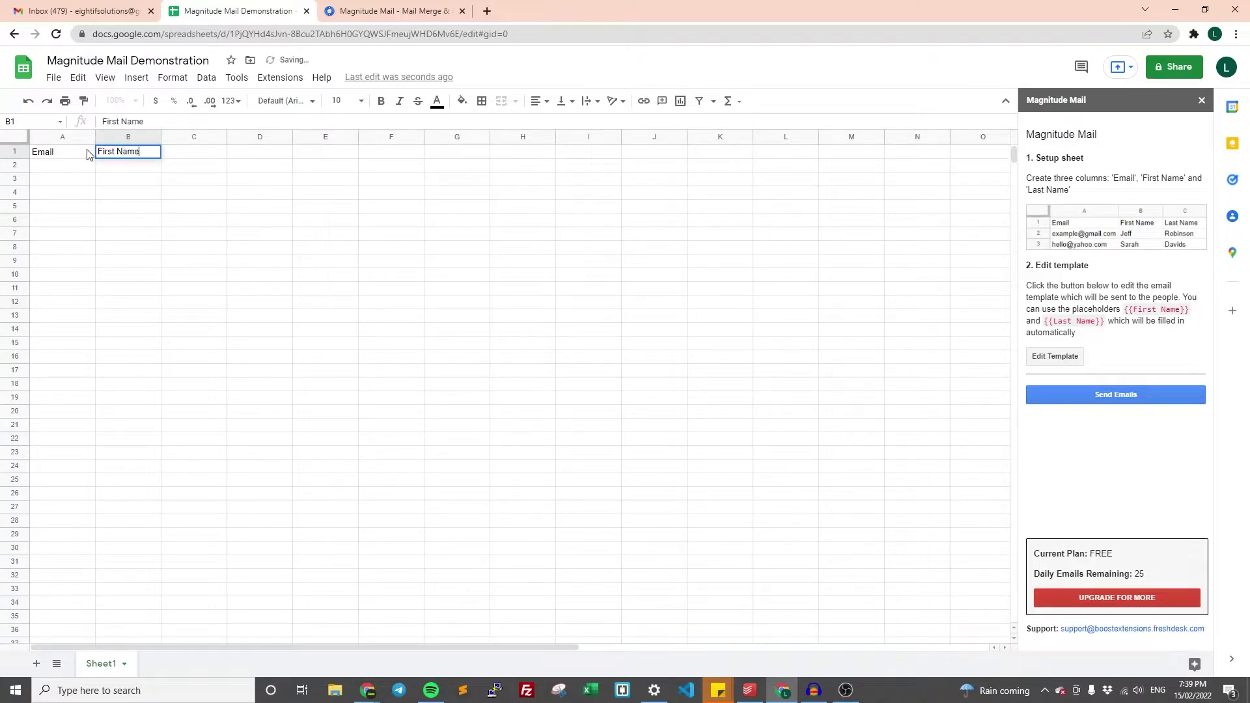
key(Tab)
text(Last)
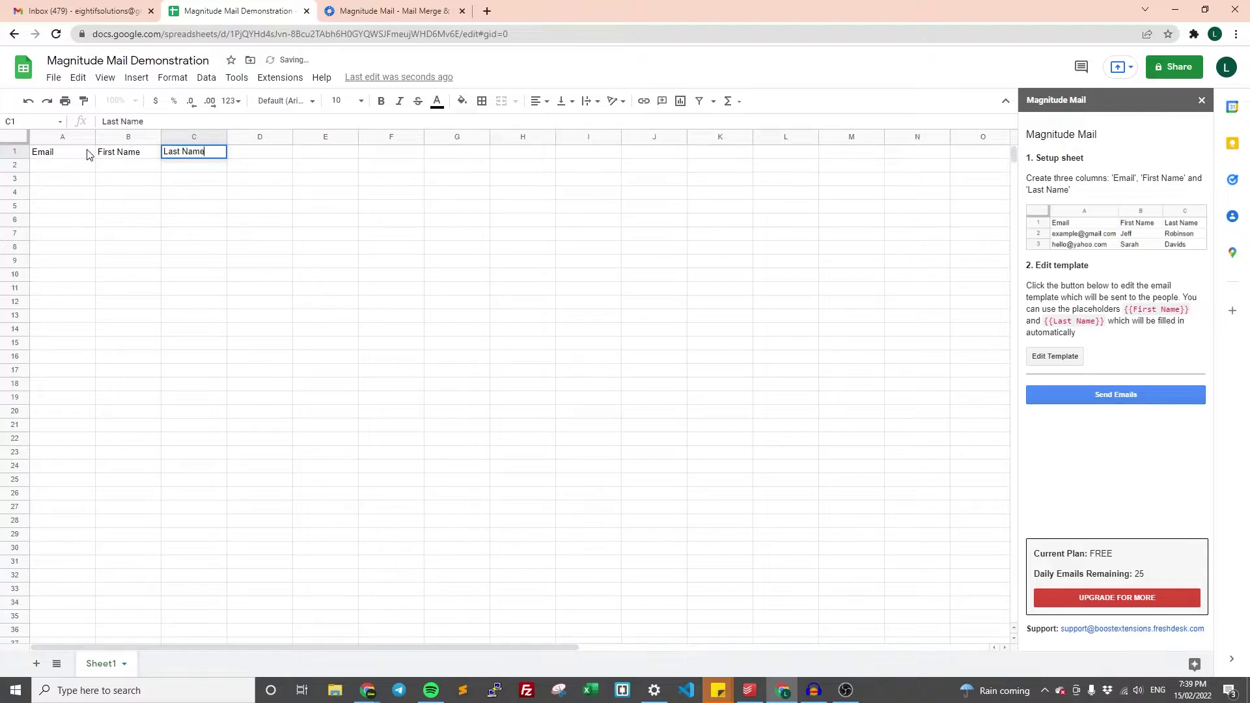
text( Name)
key(Return)
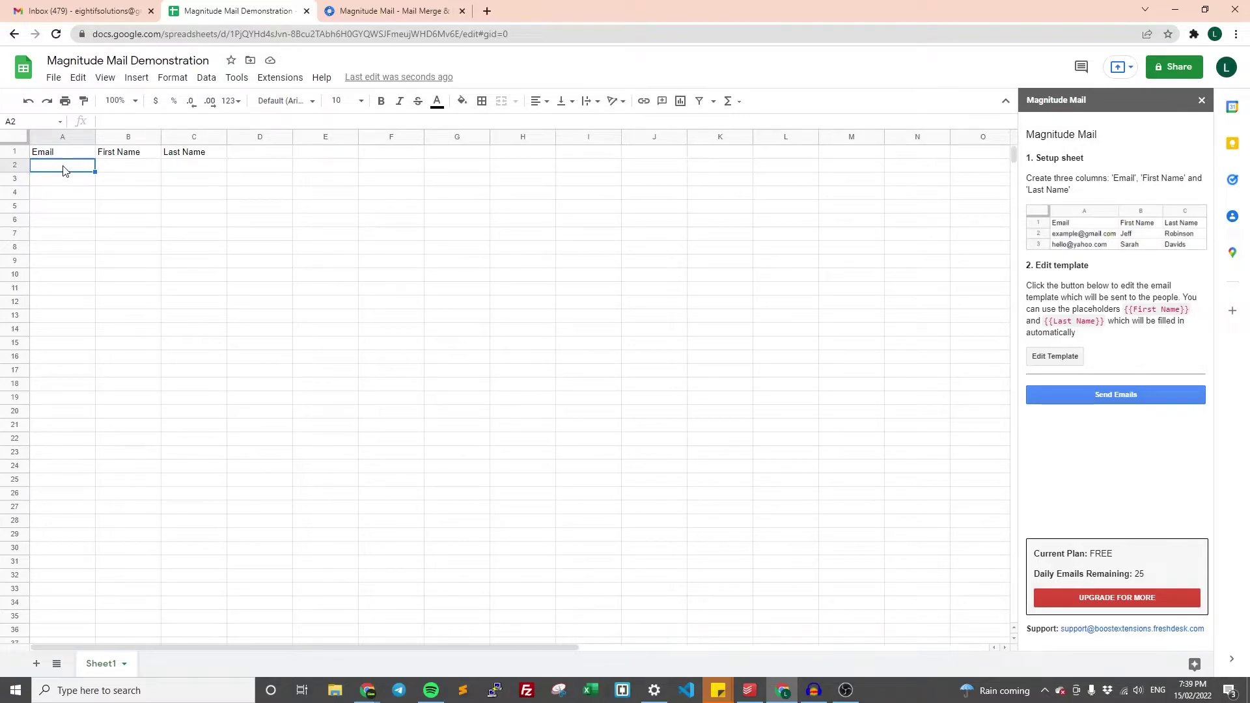
drag(64, 170, 66, 391)
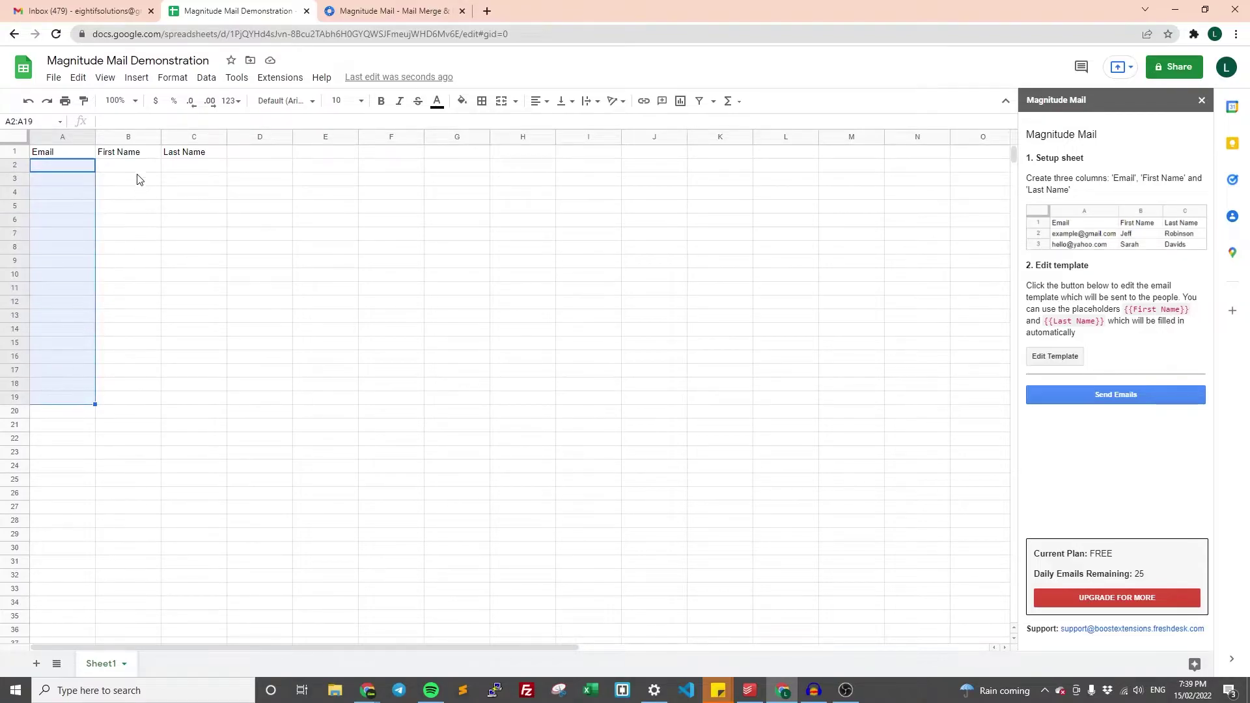
drag(132, 168, 123, 346)
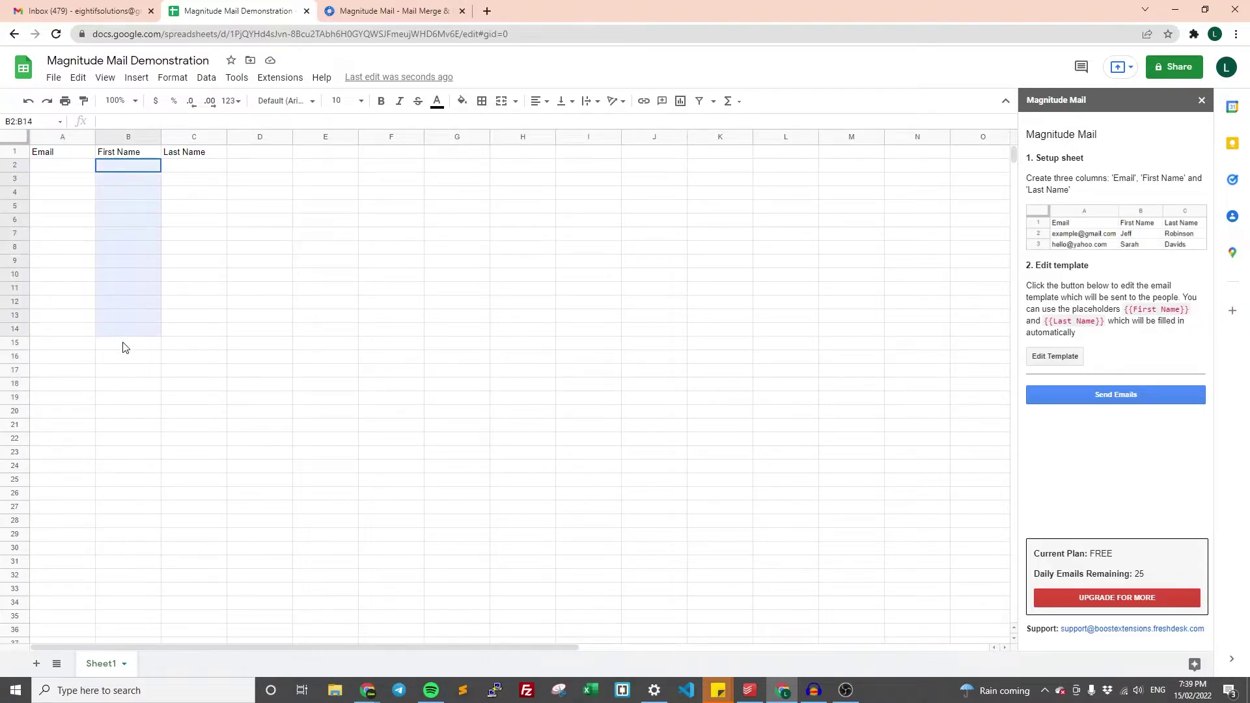
drag(127, 168, 128, 311)
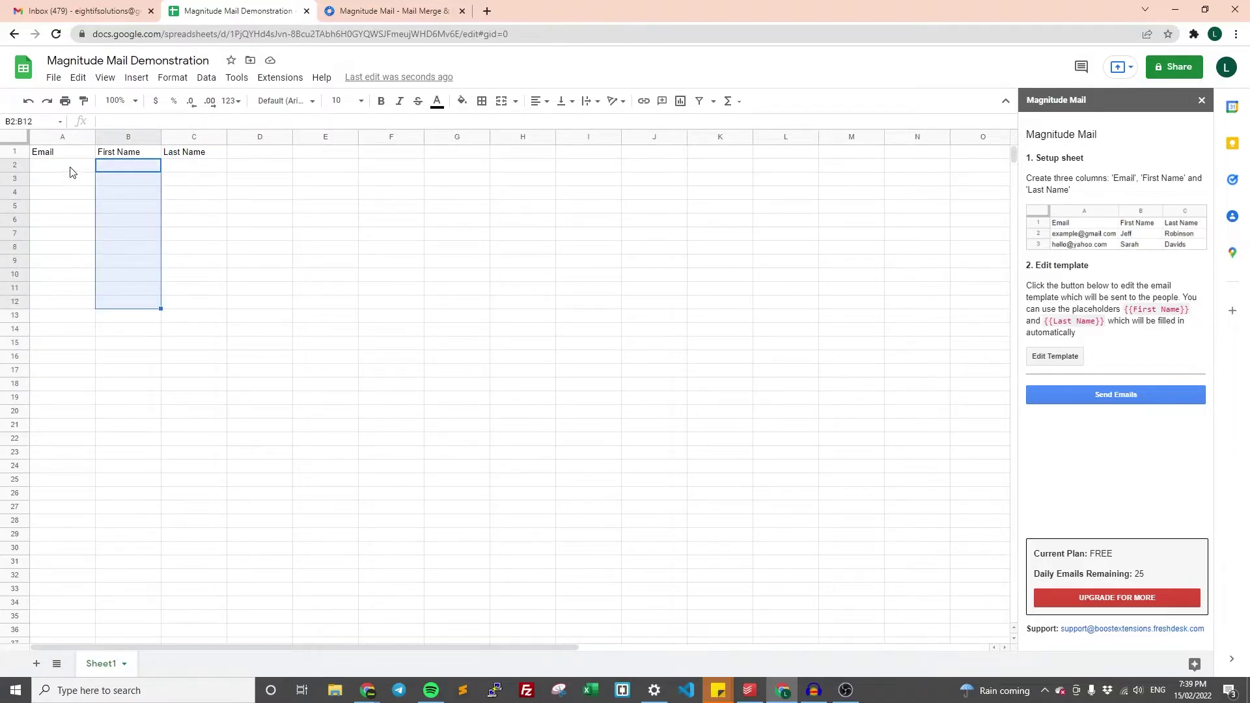
drag(1125, 309, 1191, 319)
drag(1106, 324, 1183, 310)
drag(142, 168, 129, 300)
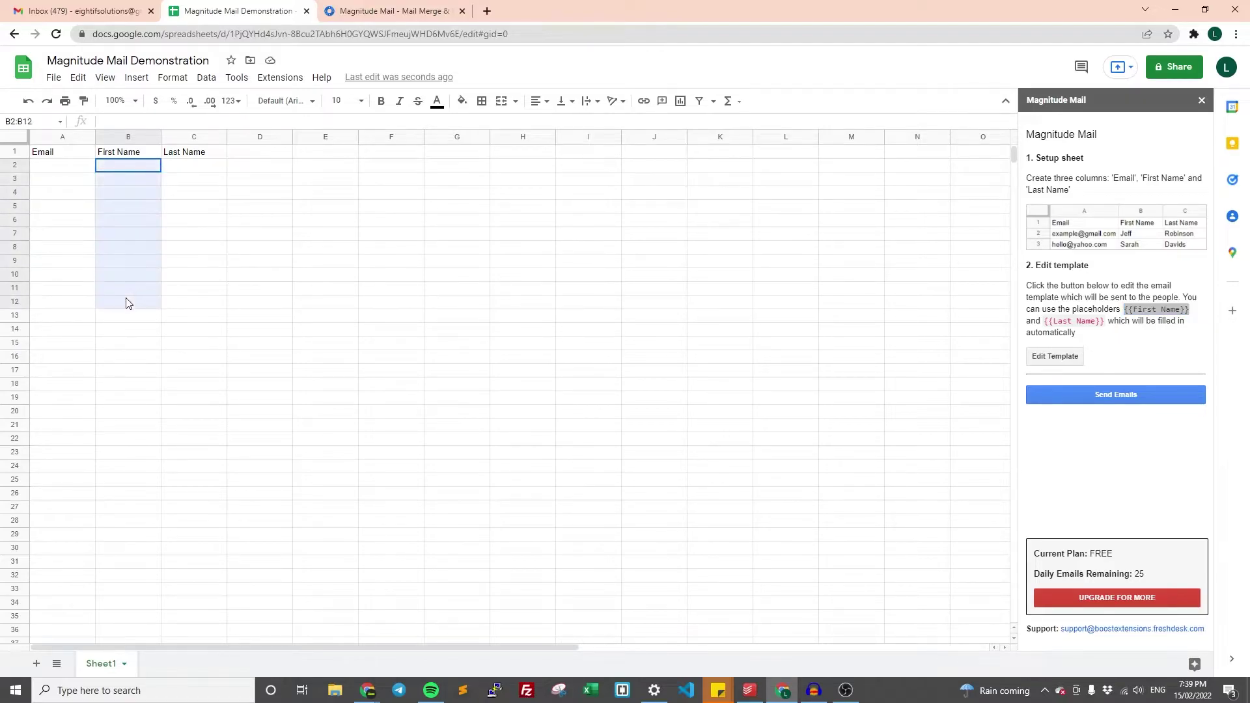
click(1124, 312)
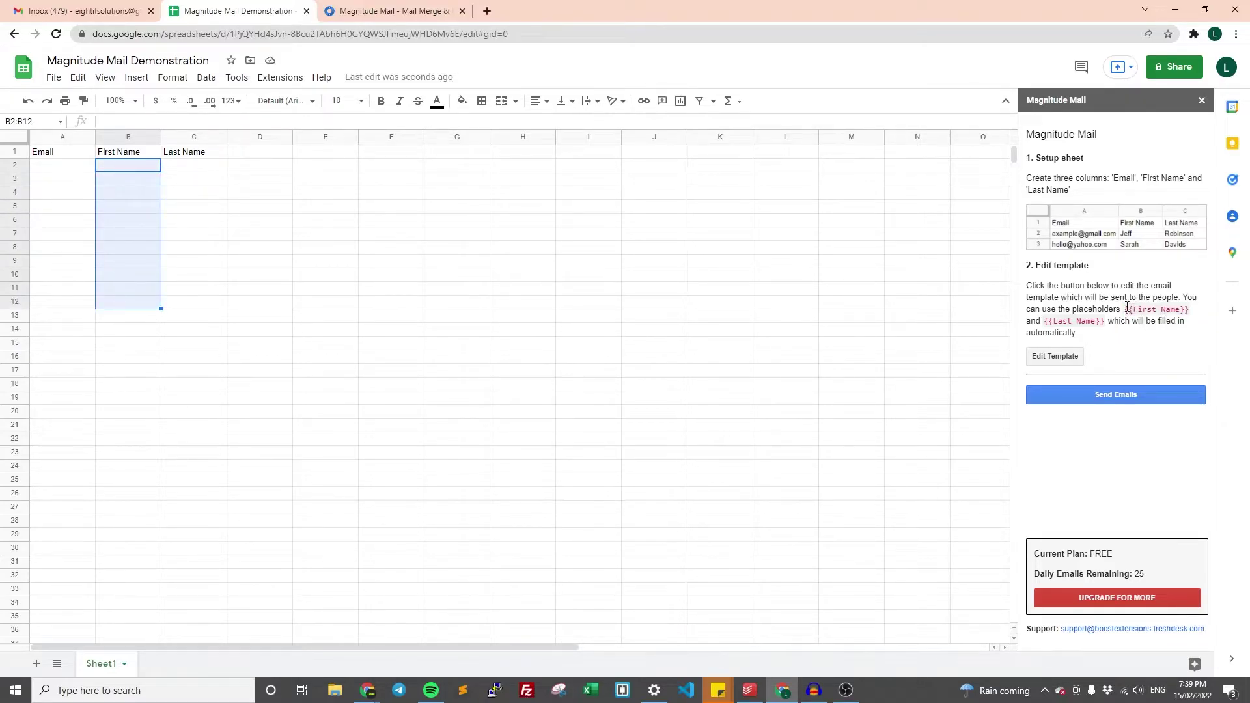
click(72, 169)
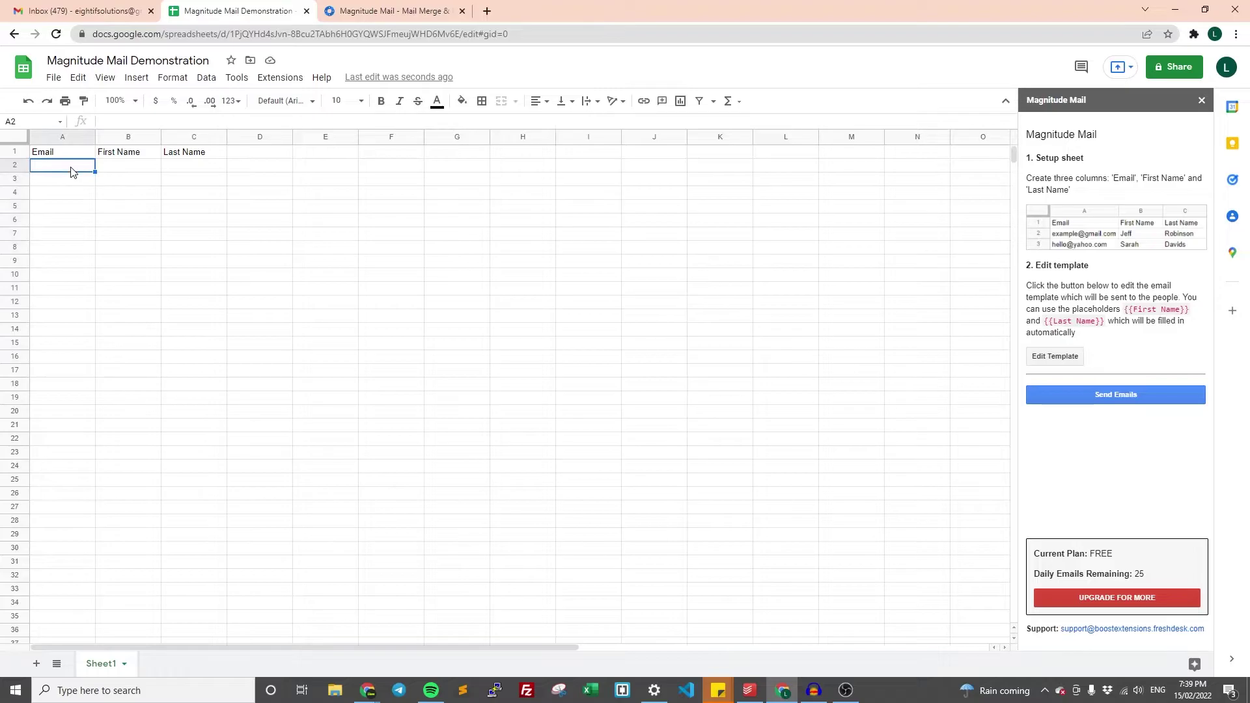
- Enter the recipient's email address in A2 and autofit columns A and B
key(Return)
click(114, 204)
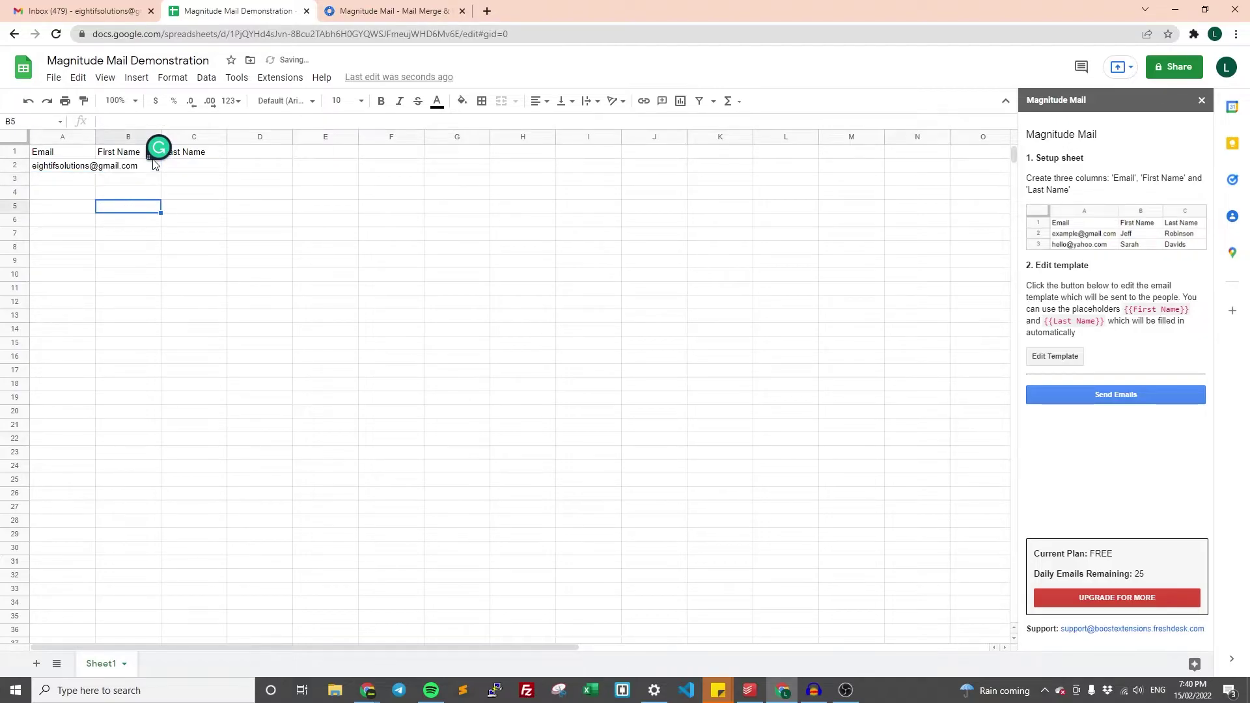
double_click(95, 139)
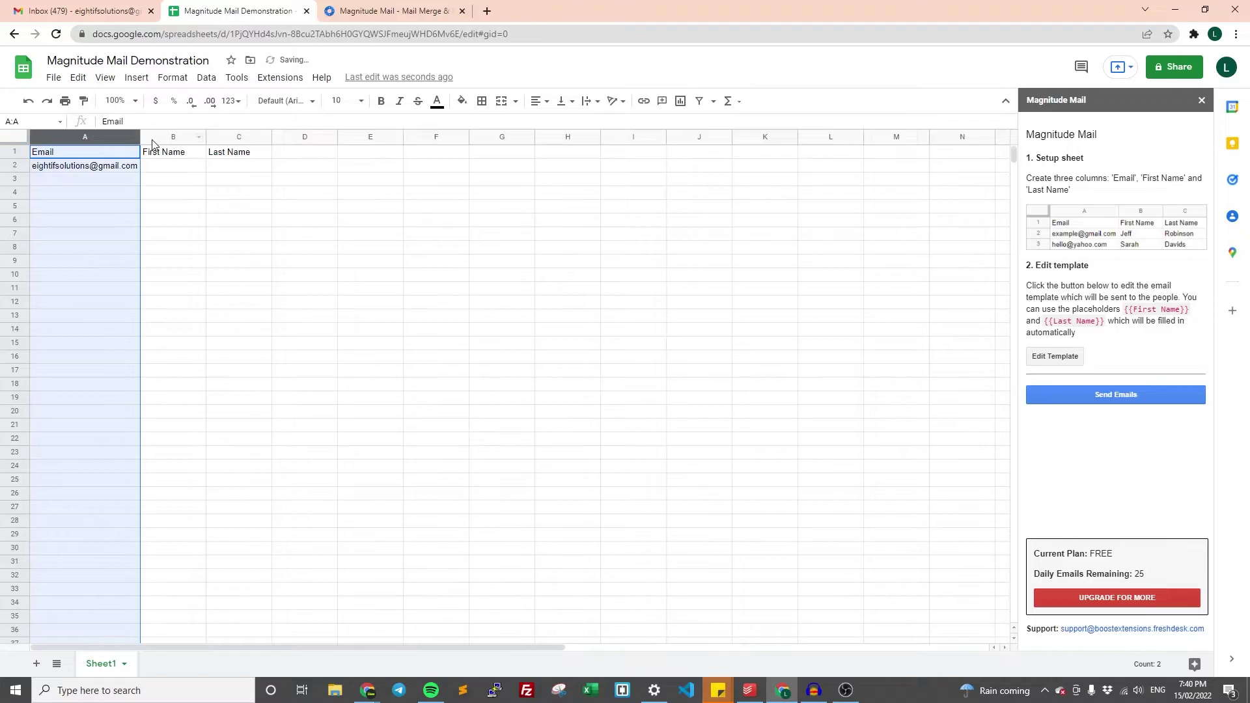
double_click(205, 137)
- Fill in the recipient's first name in B2 and last name in C2
click(198, 193)
click(162, 168)
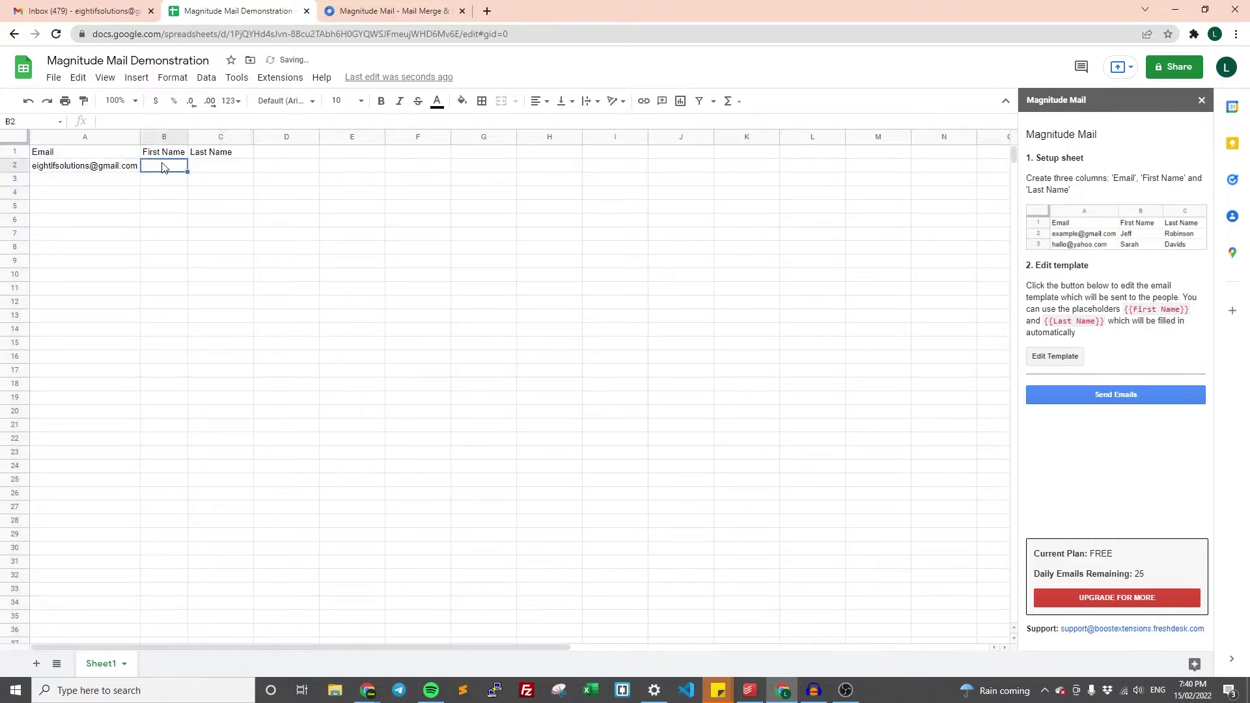
key(Tab)
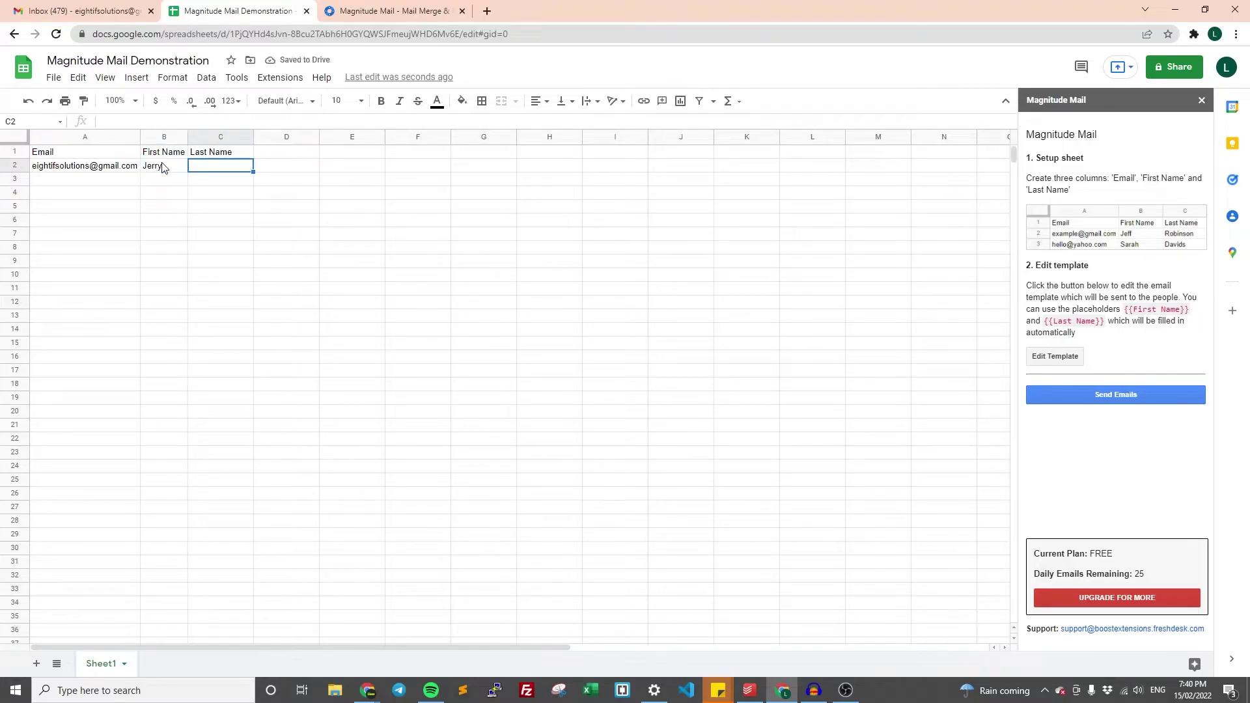
key(Return)
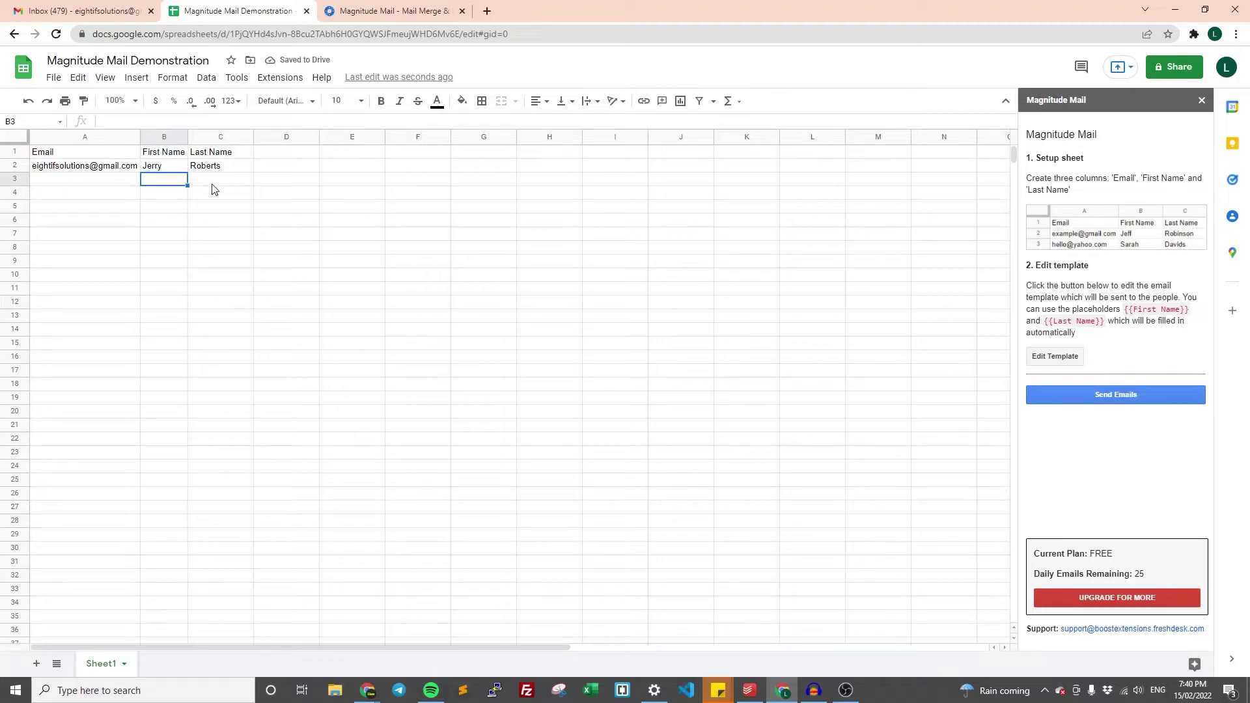
click(68, 167)
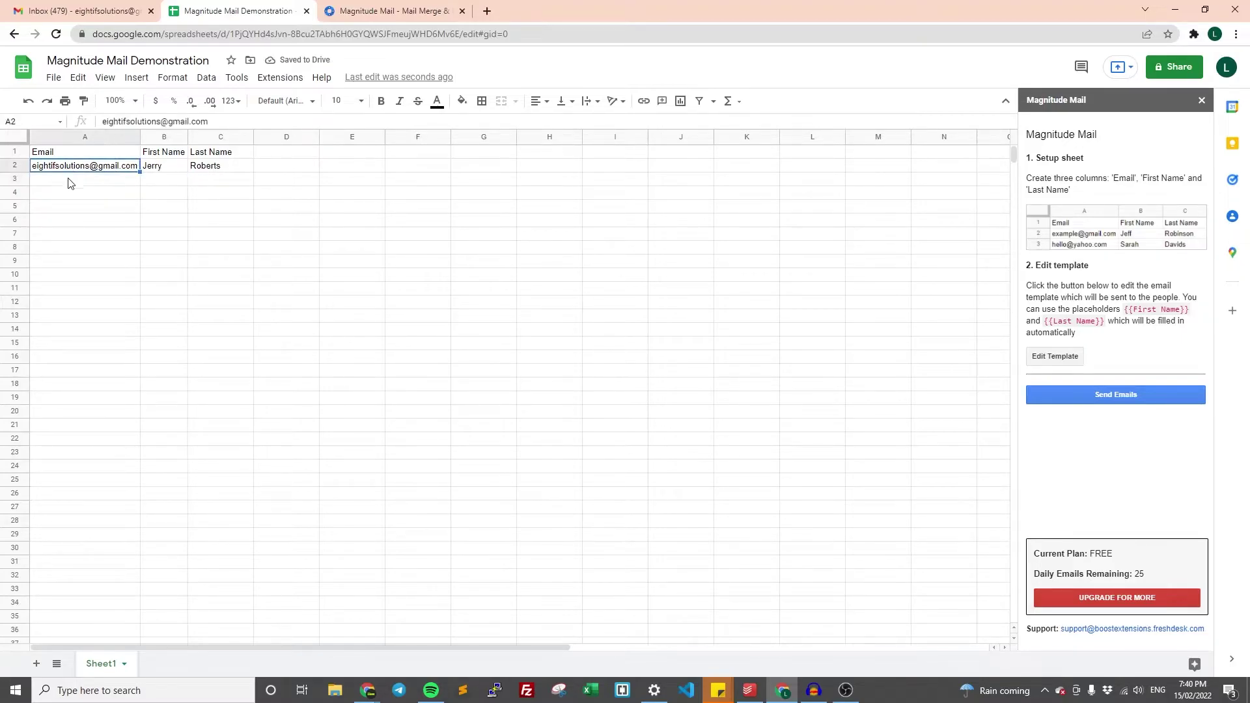
click(68, 182)
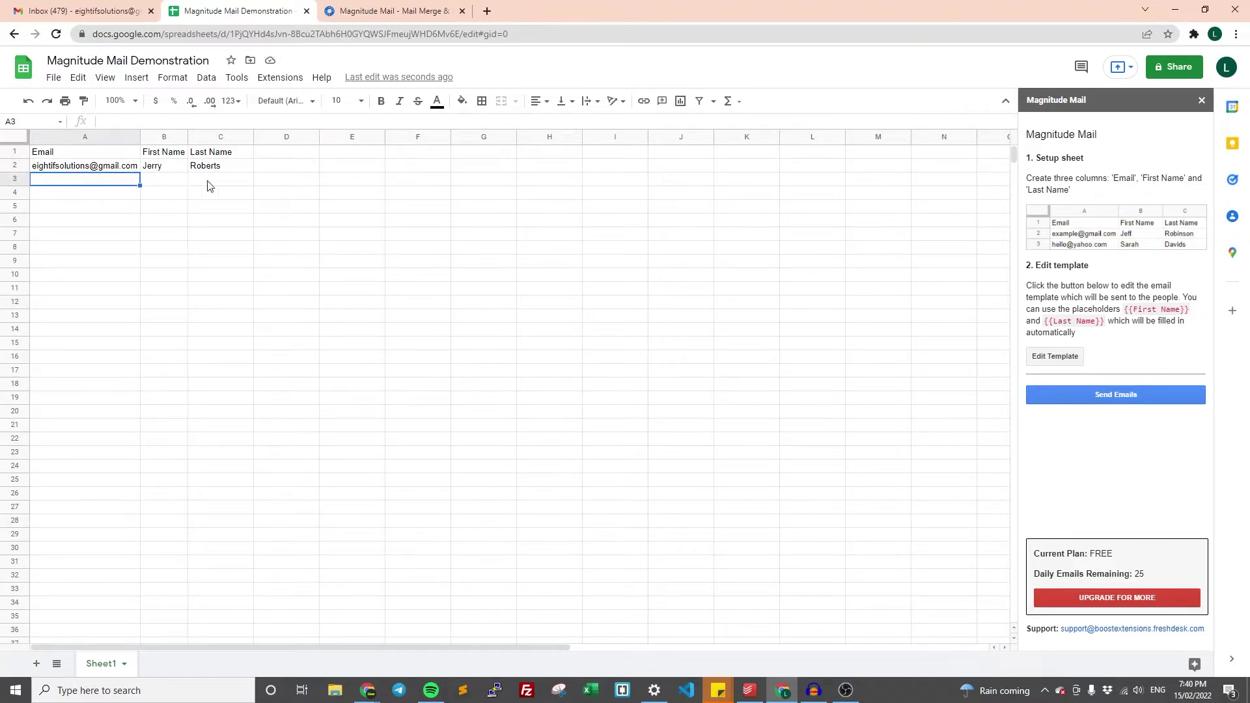
drag(70, 170, 184, 407)
click(99, 247)
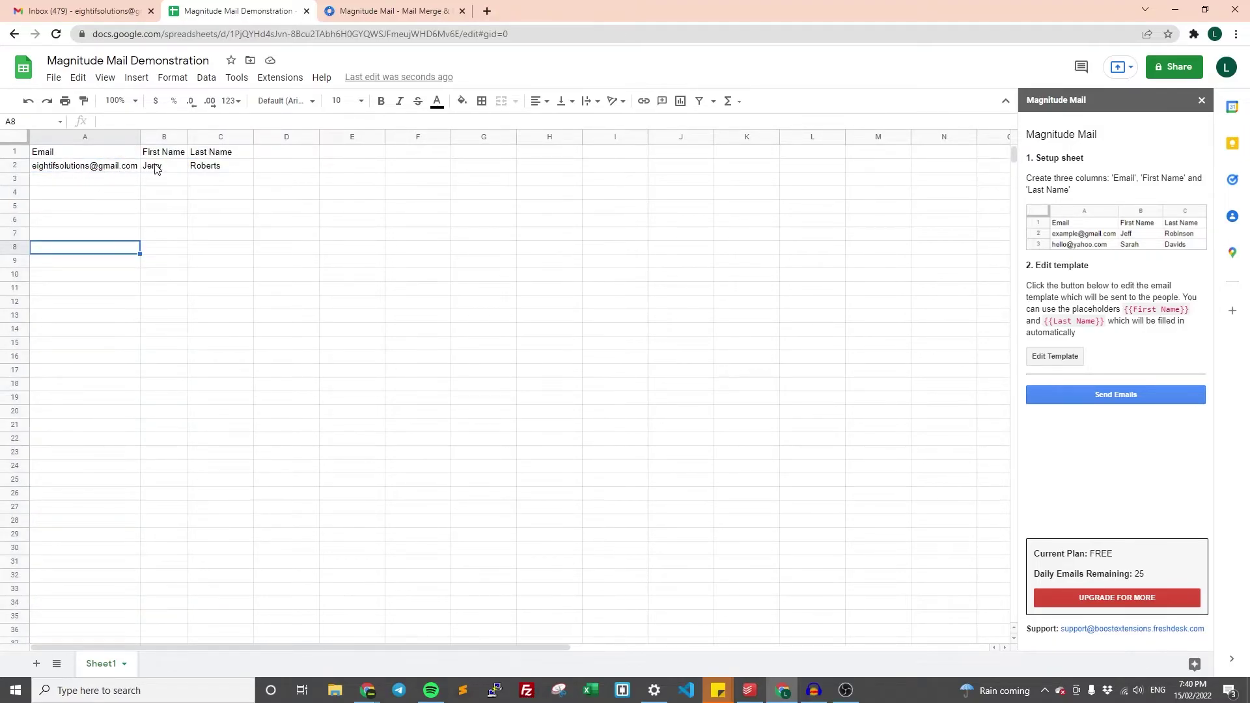
drag(77, 168, 236, 175)
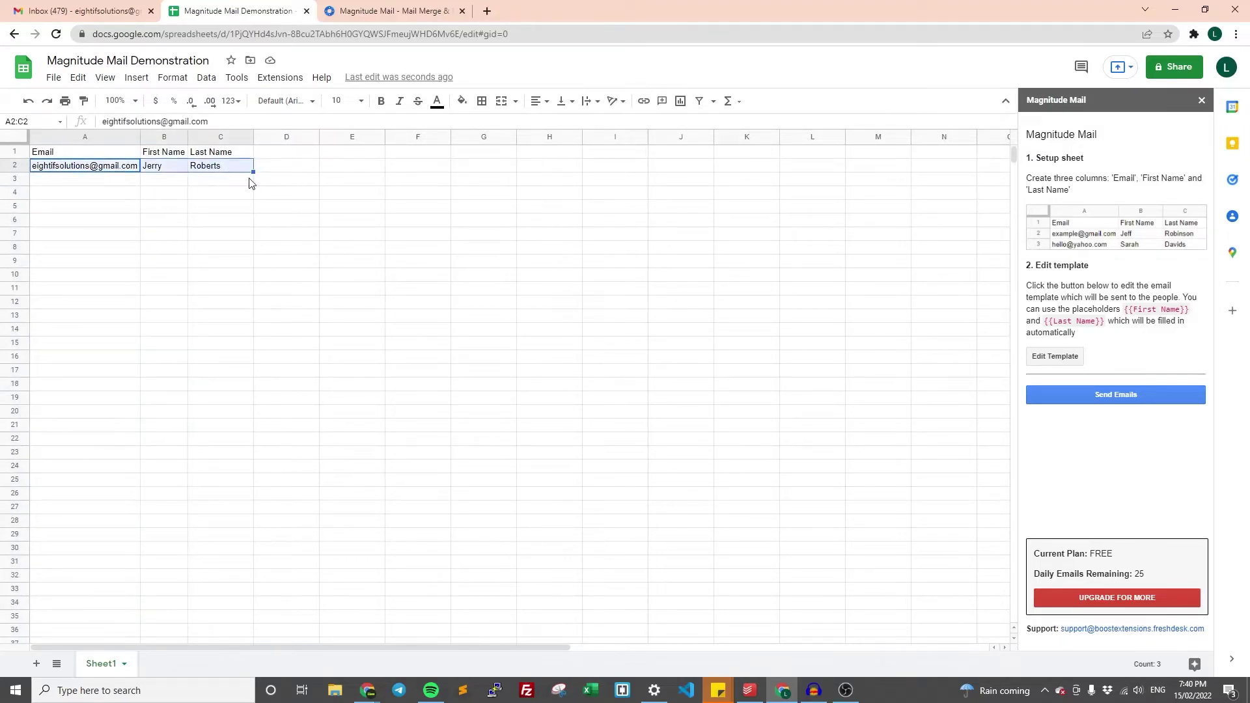
click(483, 288)
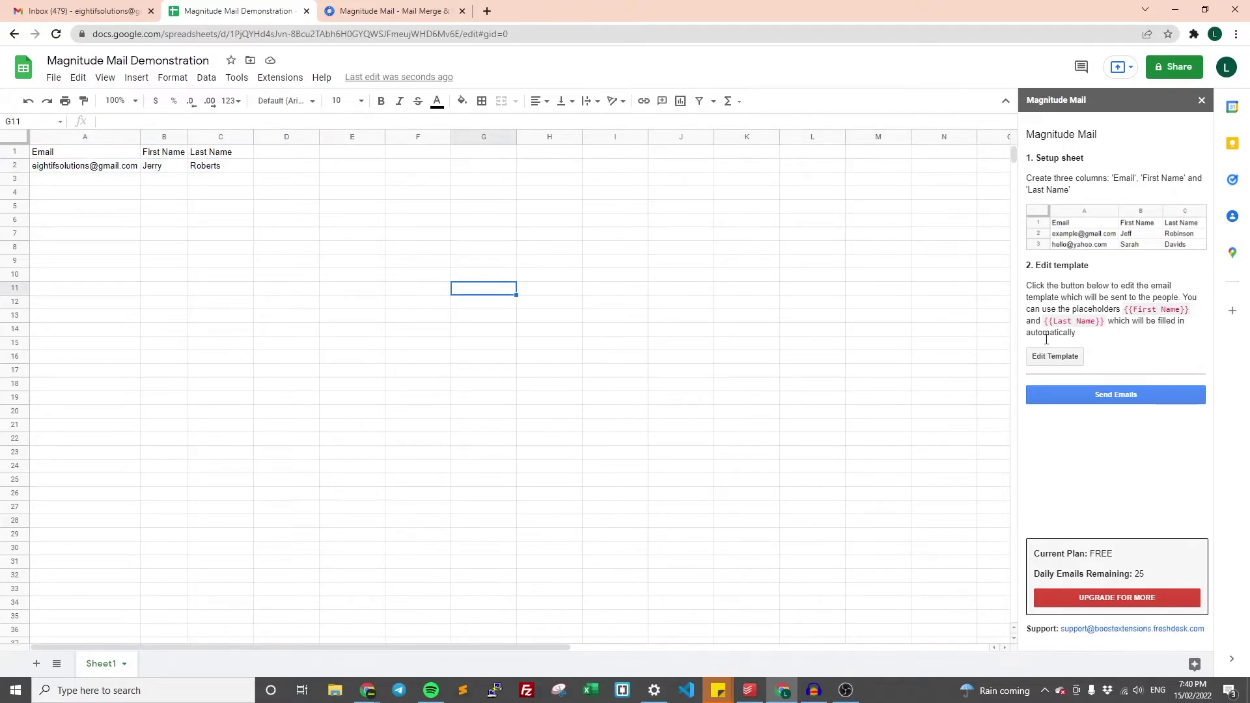
- Review the template's 'Hey {{First Name}}!' subject and name-placeholder greeting, then save it
click(1066, 364)
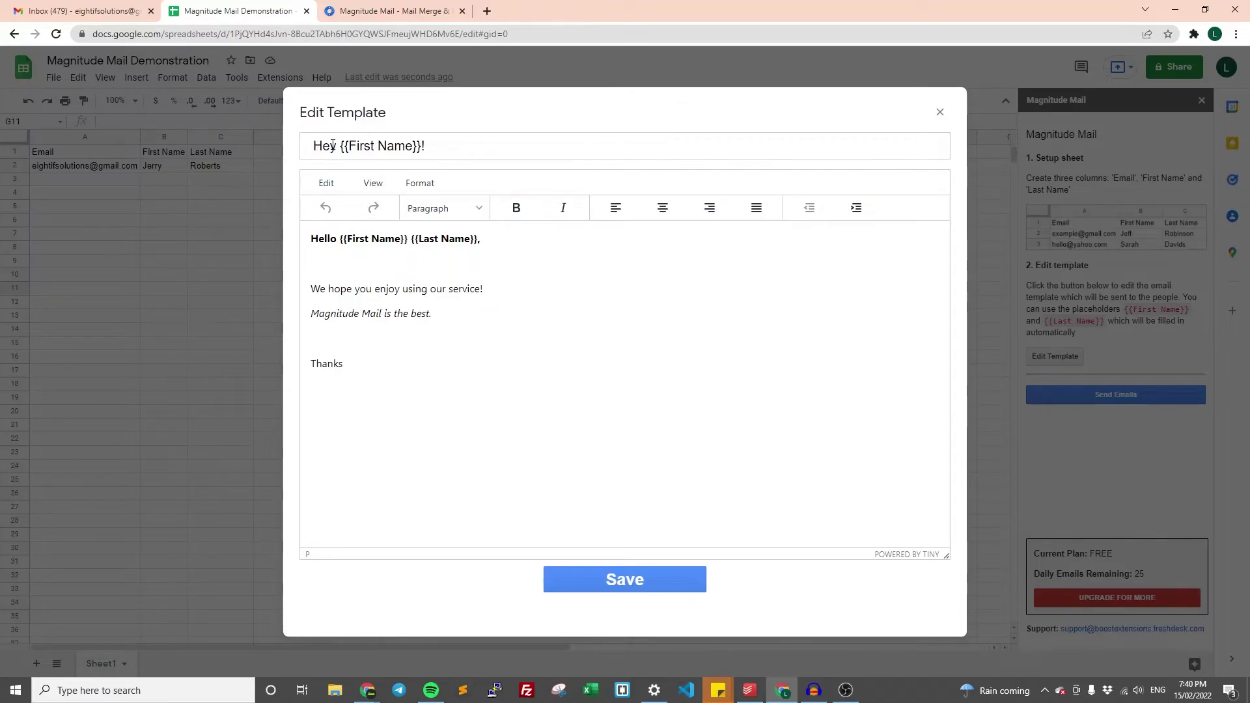
drag(311, 147, 442, 153)
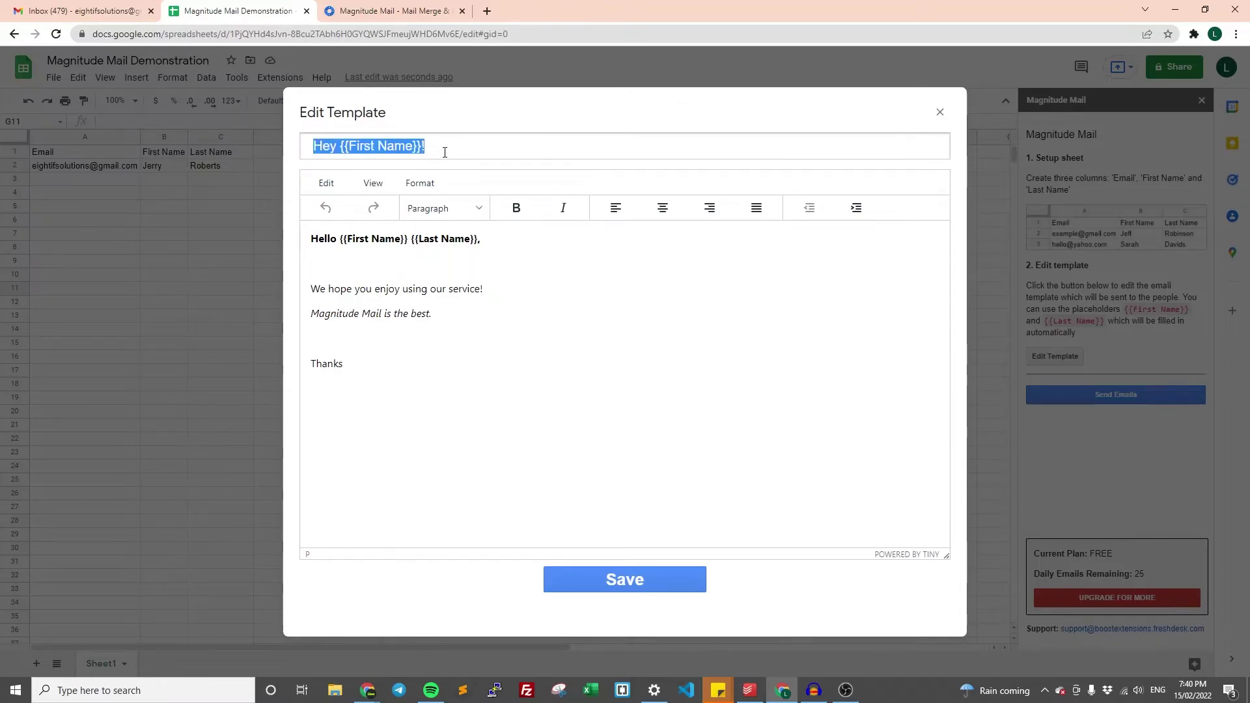
click(313, 146)
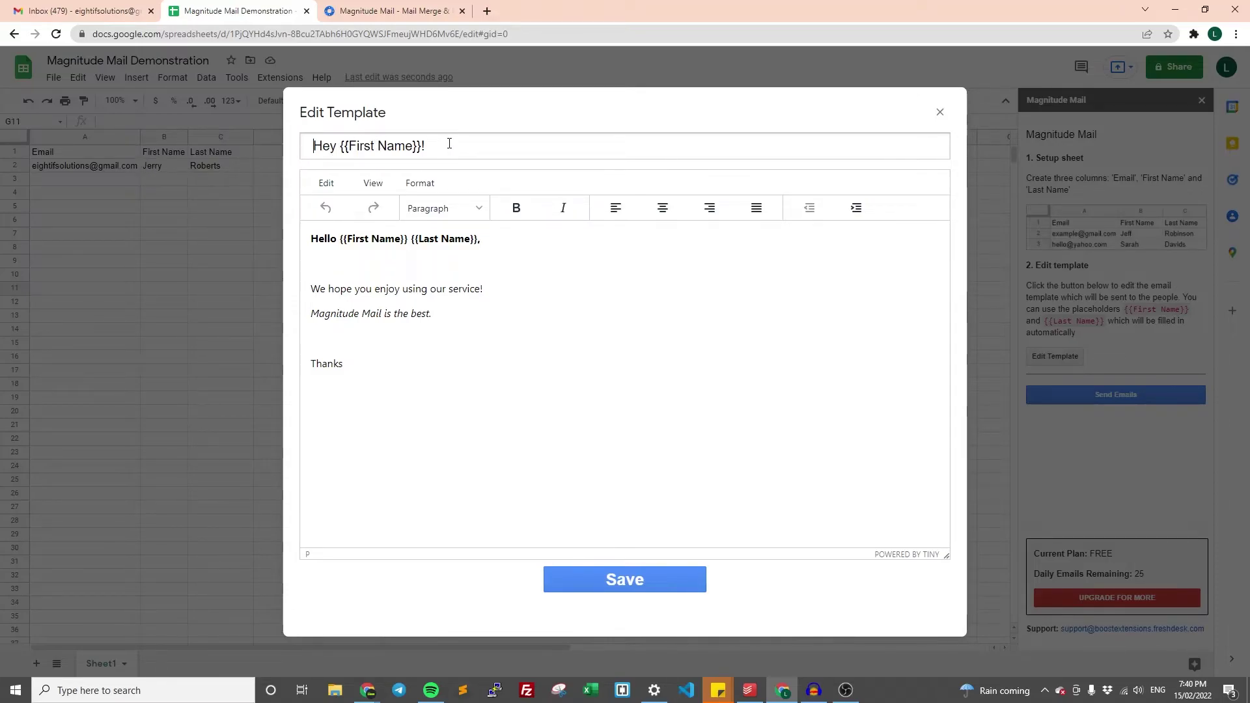
click(311, 238)
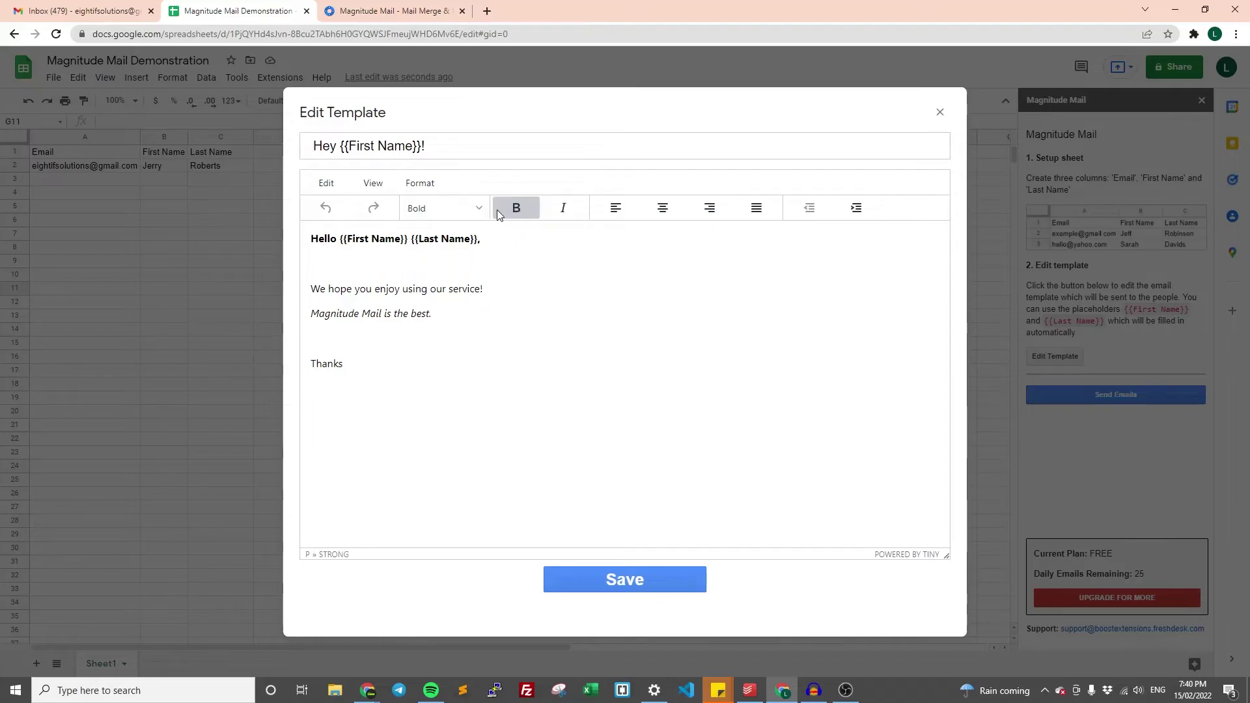
click(446, 208)
mouse_move(455, 257)
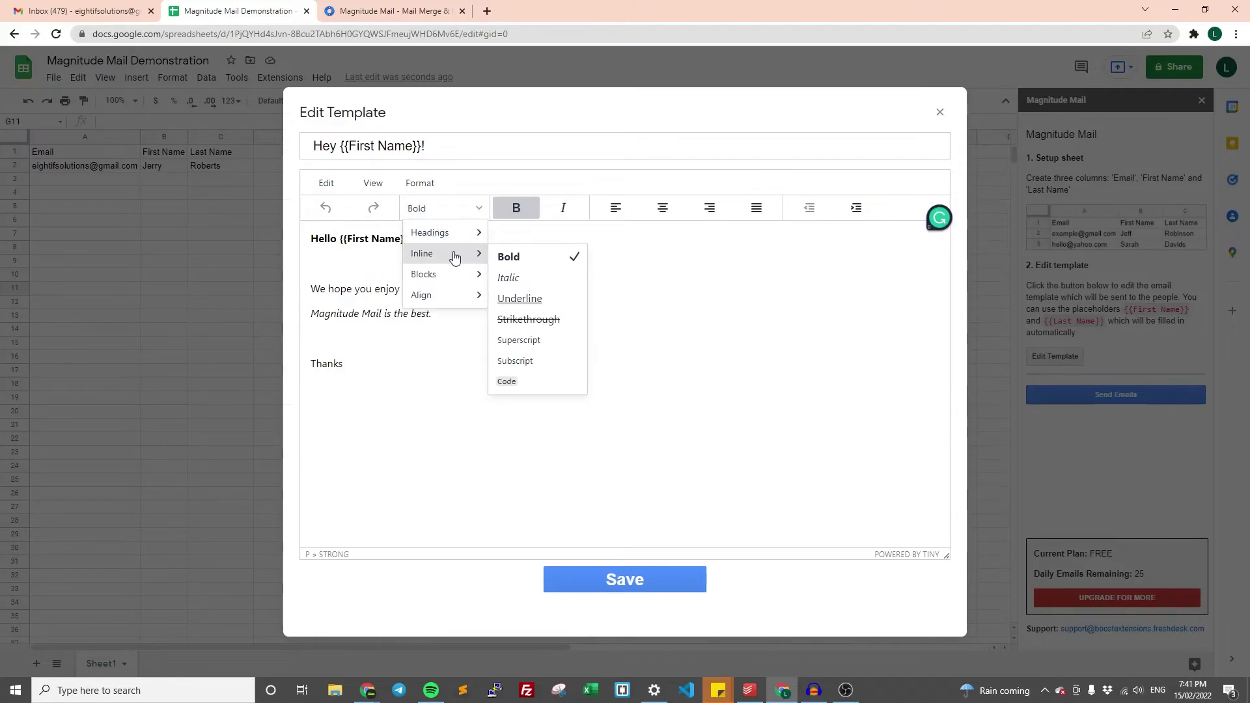
mouse_move(475, 236)
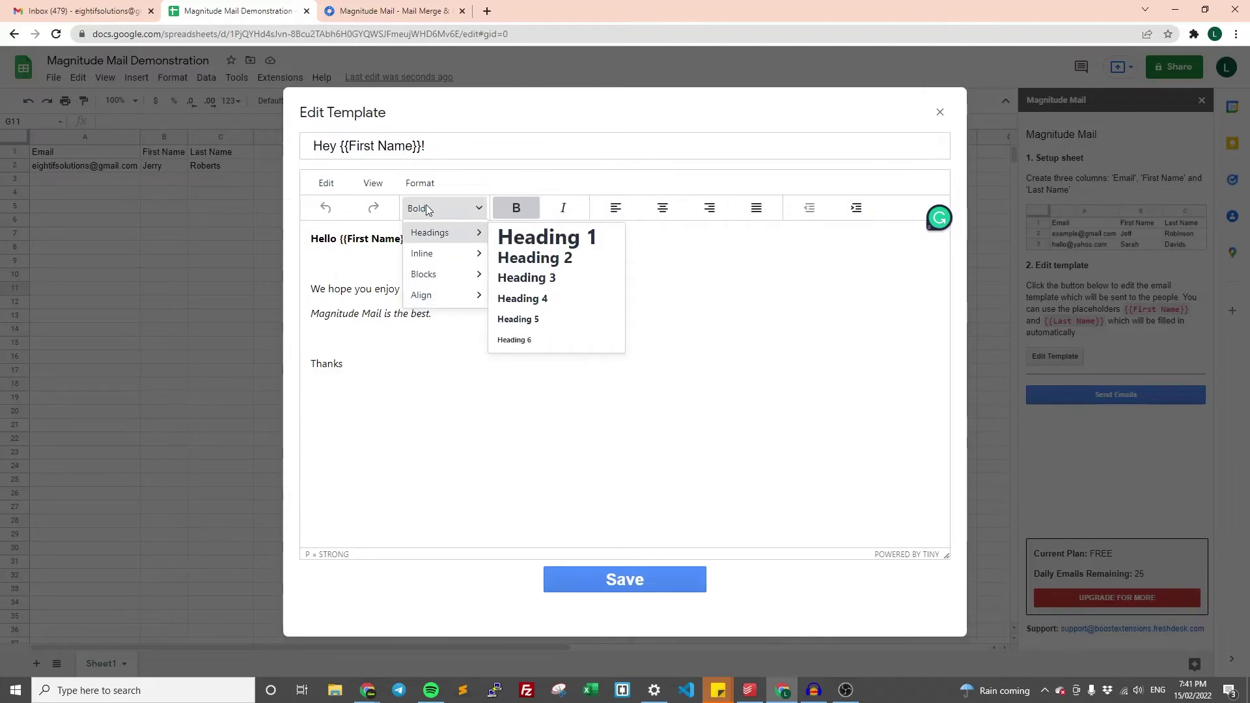
click(722, 269)
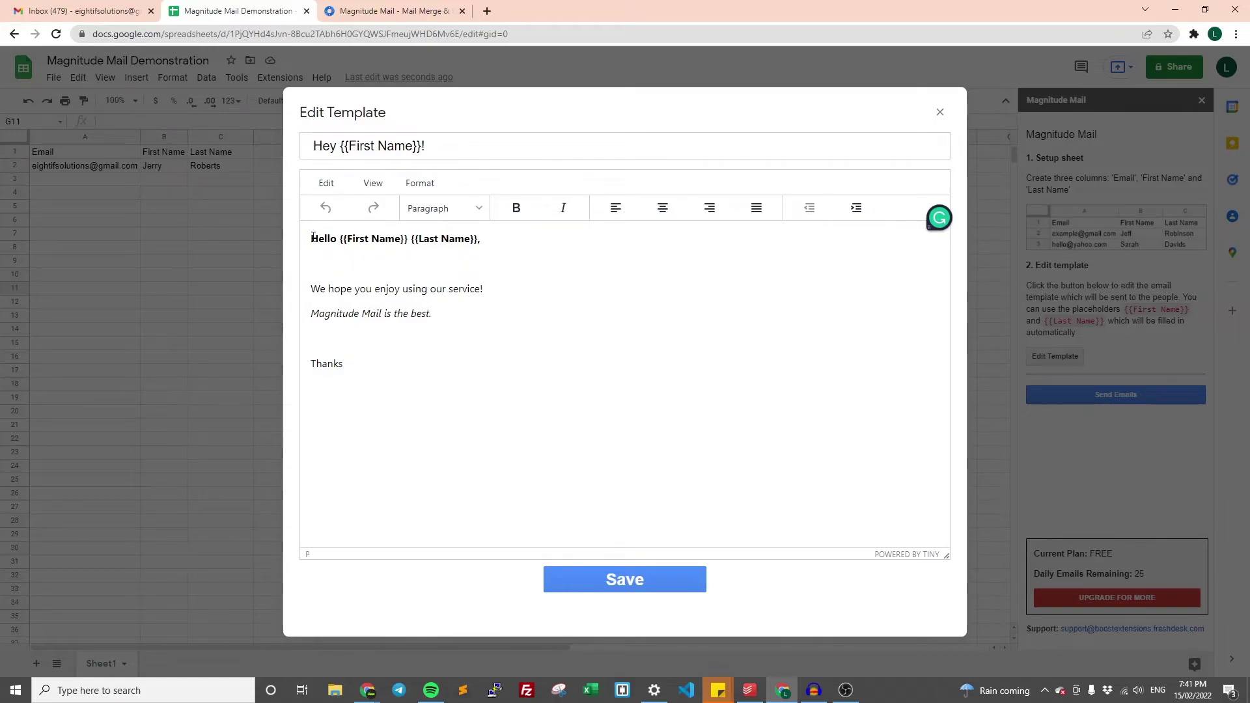
drag(338, 242, 472, 240)
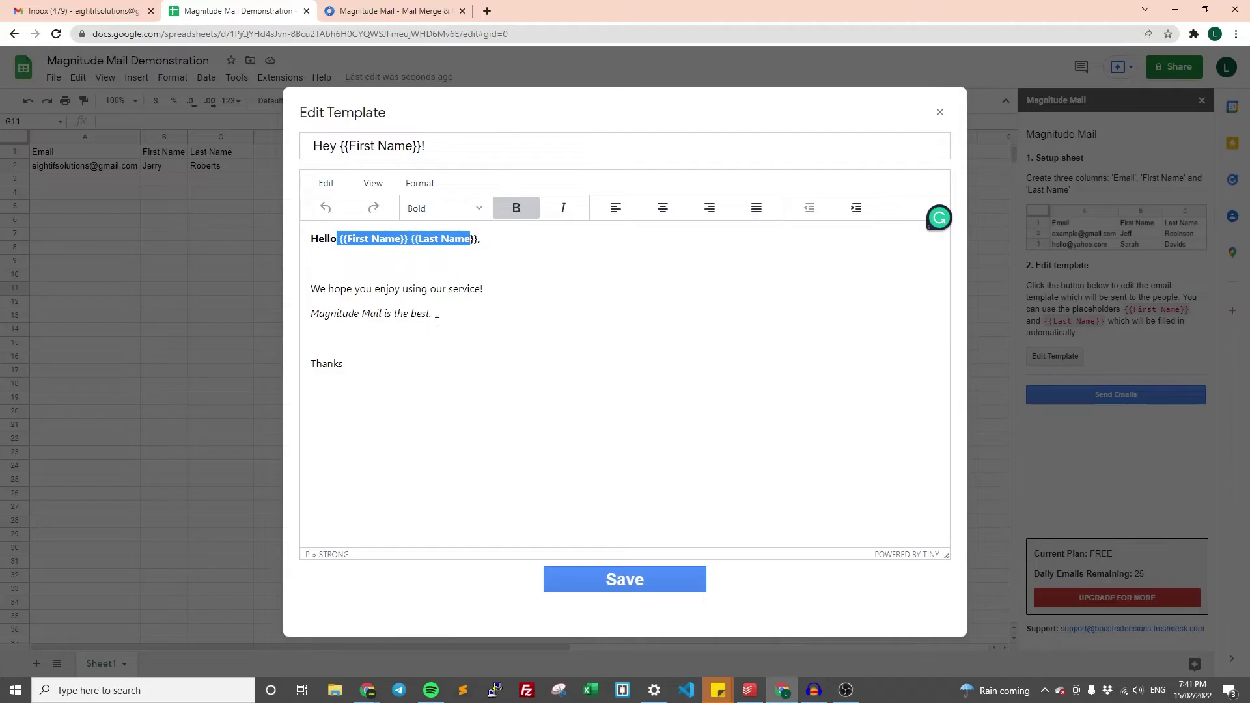
click(408, 383)
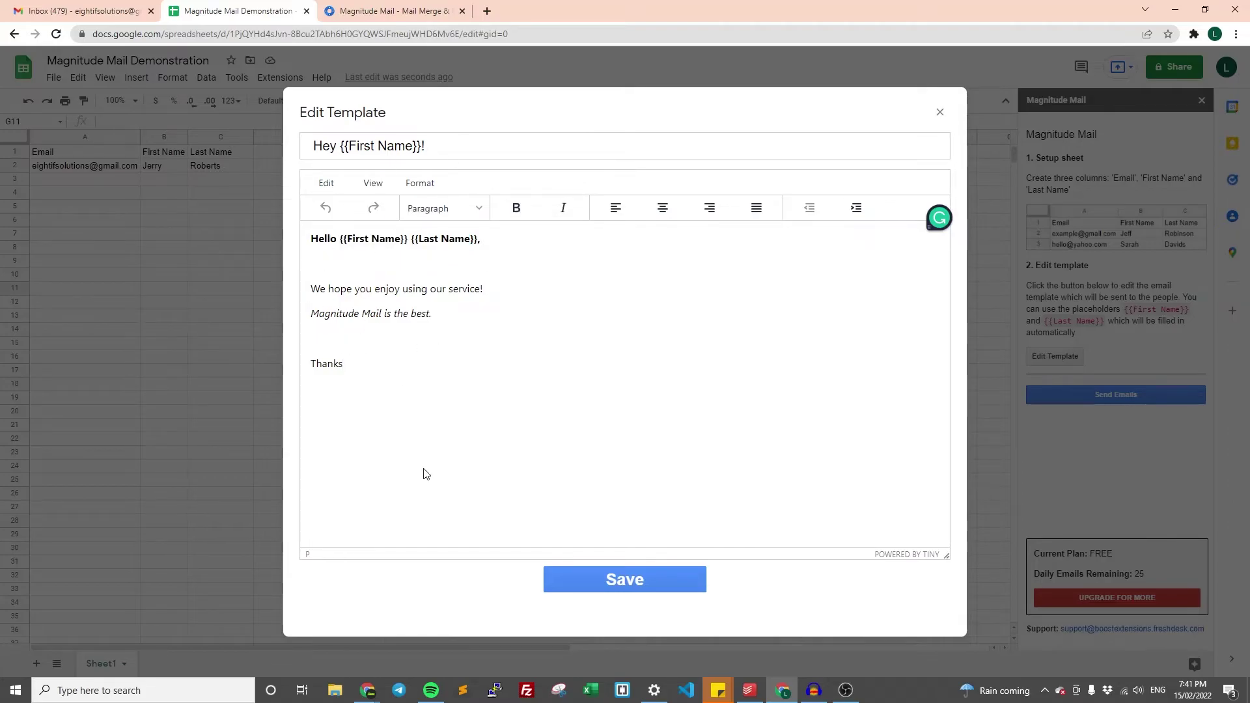
click(619, 579)
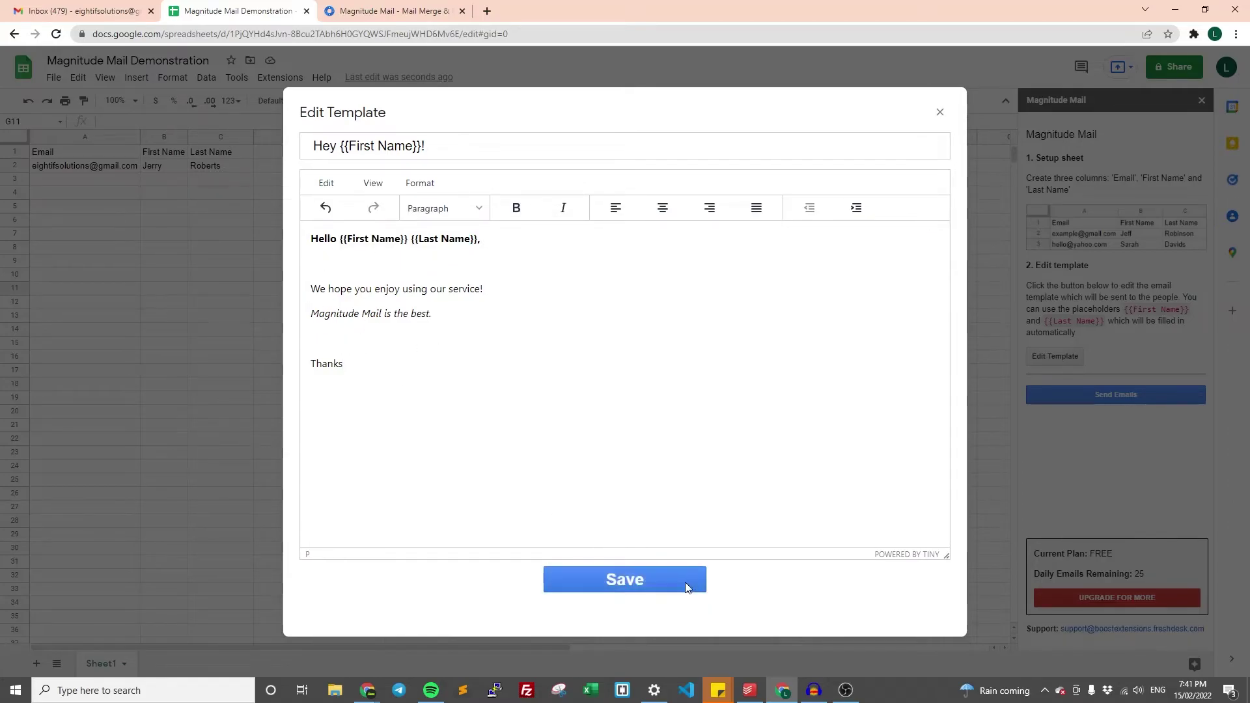
- Send the mail merge from the sidebar and dismiss the 1/1 emails sent confirmation
click(940, 113)
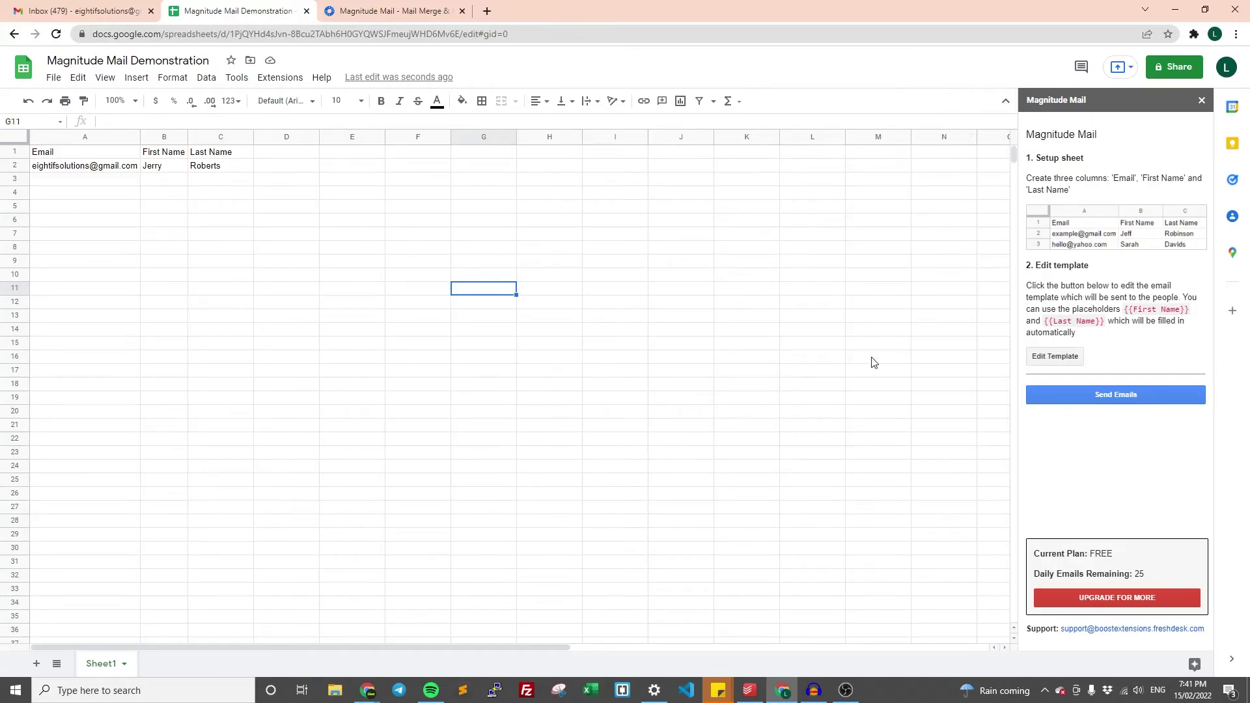
click(1114, 395)
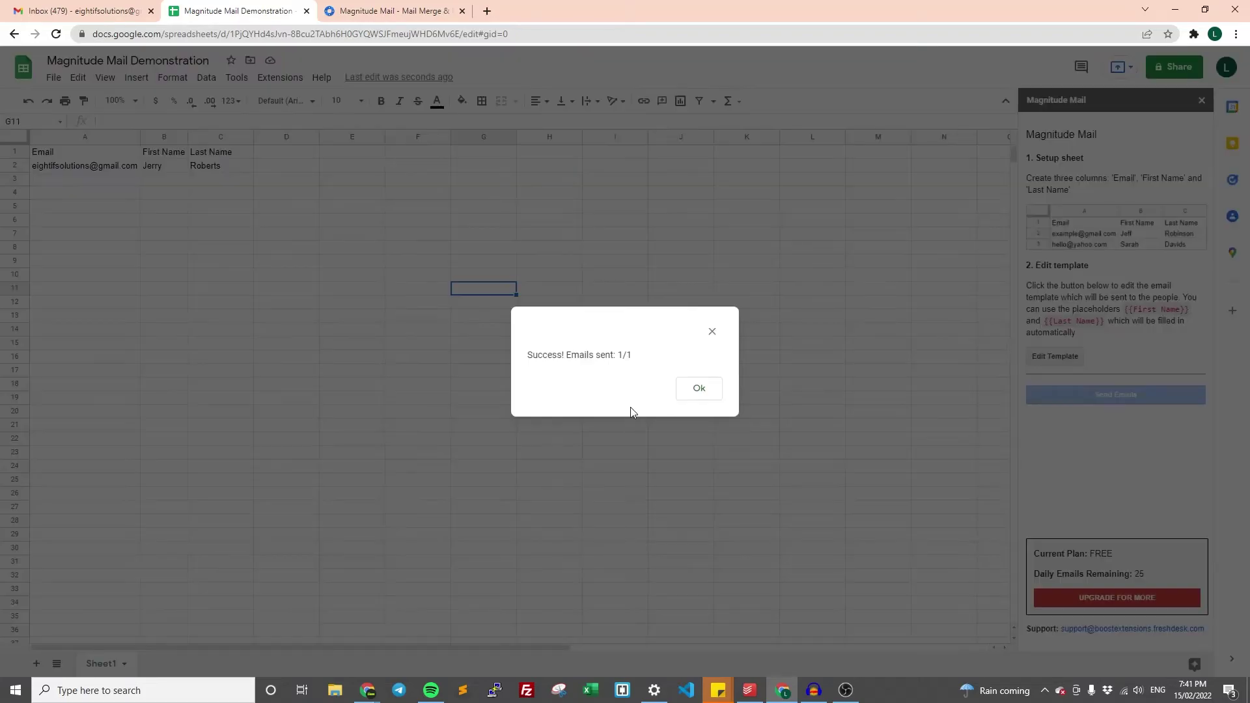
drag(529, 352, 642, 357)
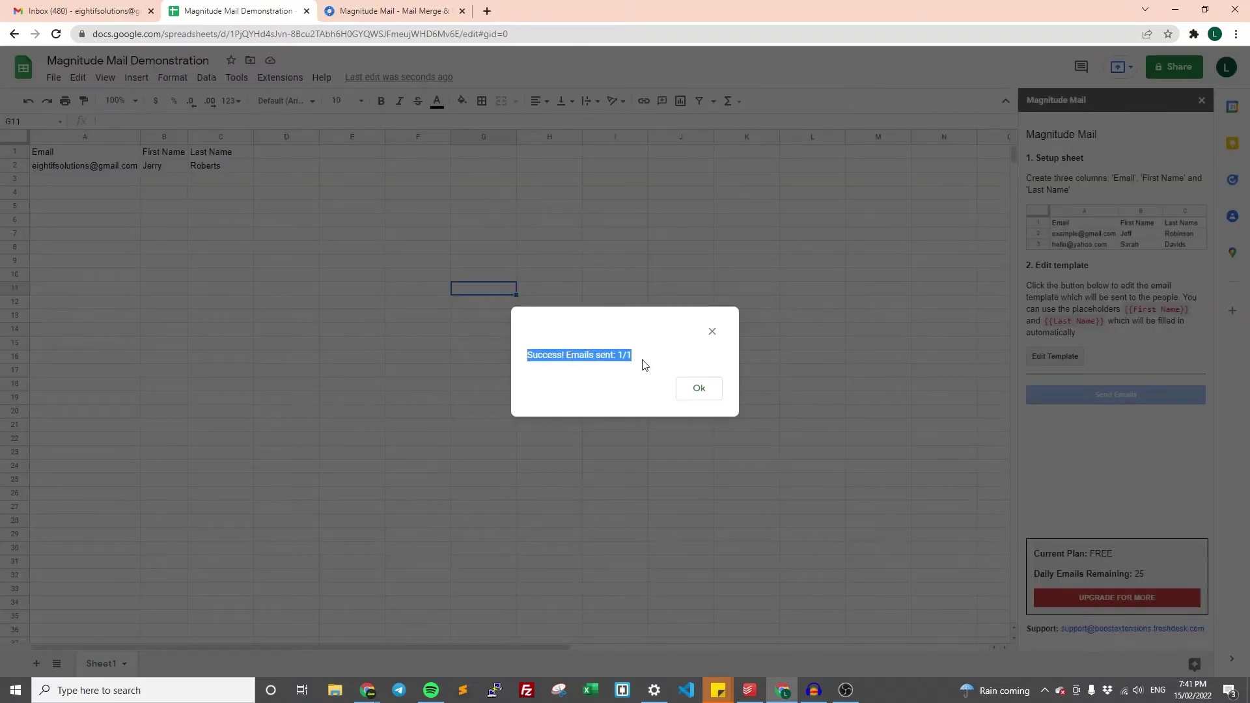
click(700, 391)
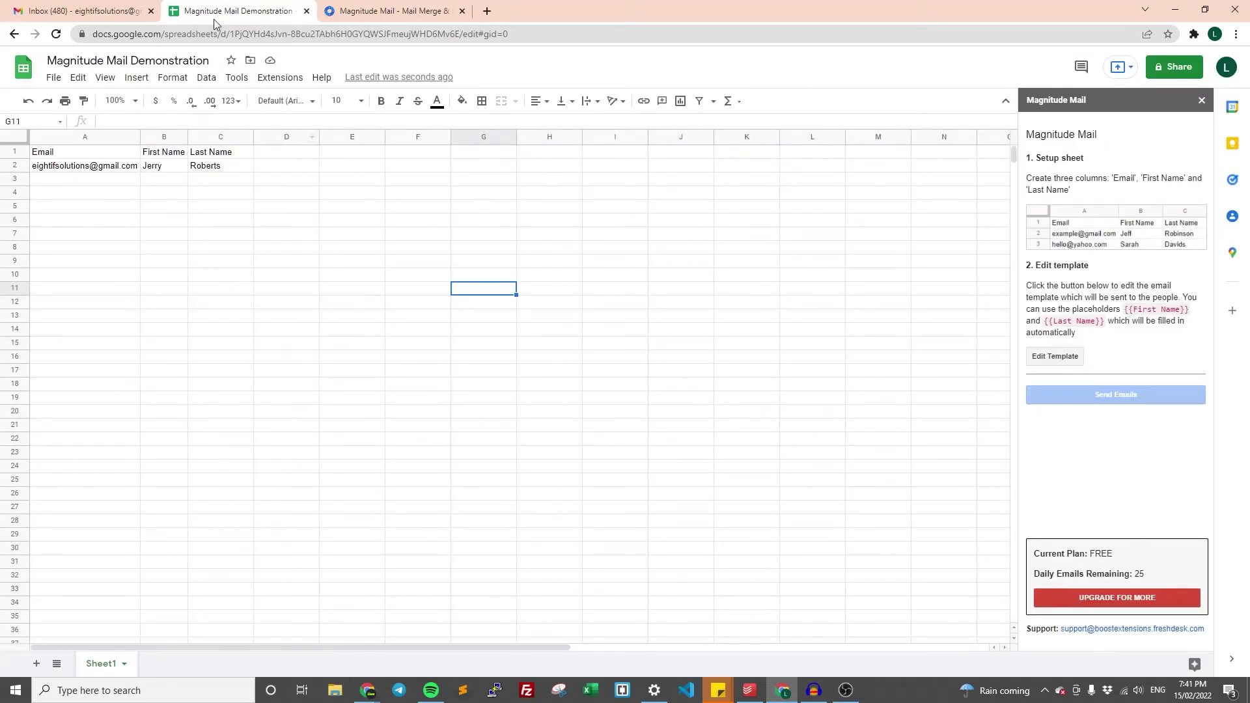
- Open the newly received personalized email in Gmail, then return to the spreadsheet
click(114, 6)
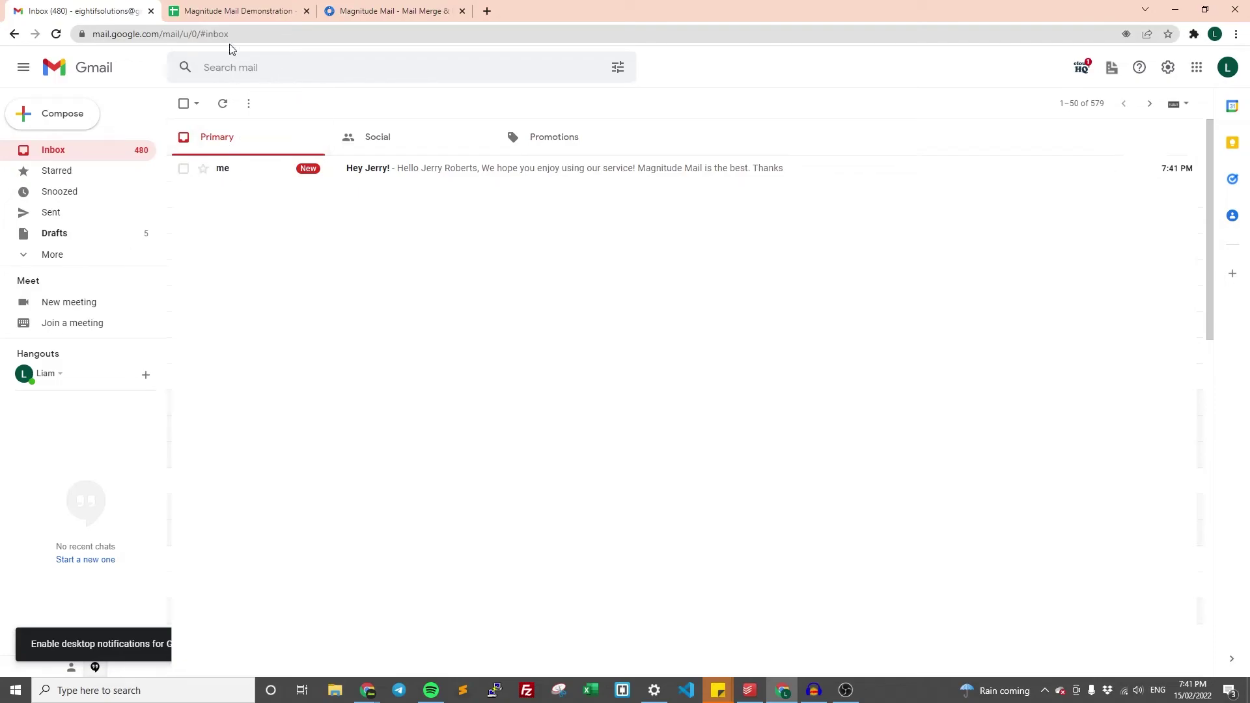
click(225, 10)
click(114, 6)
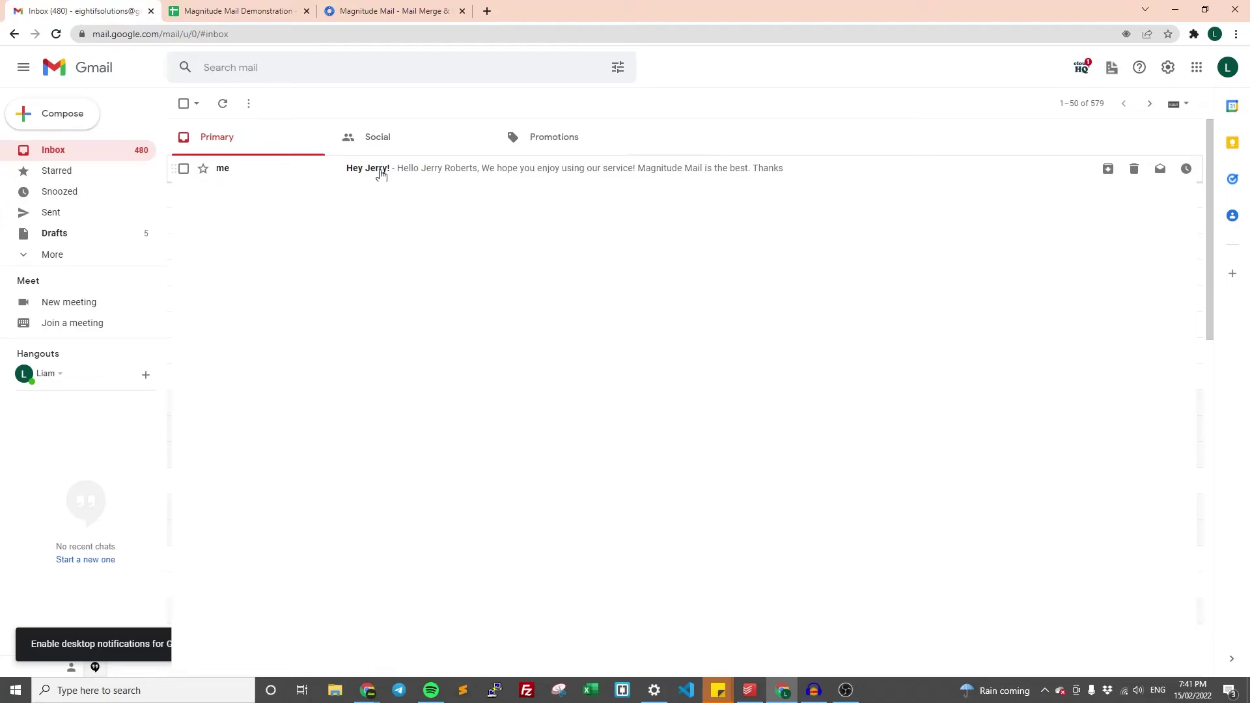
click(81, 10)
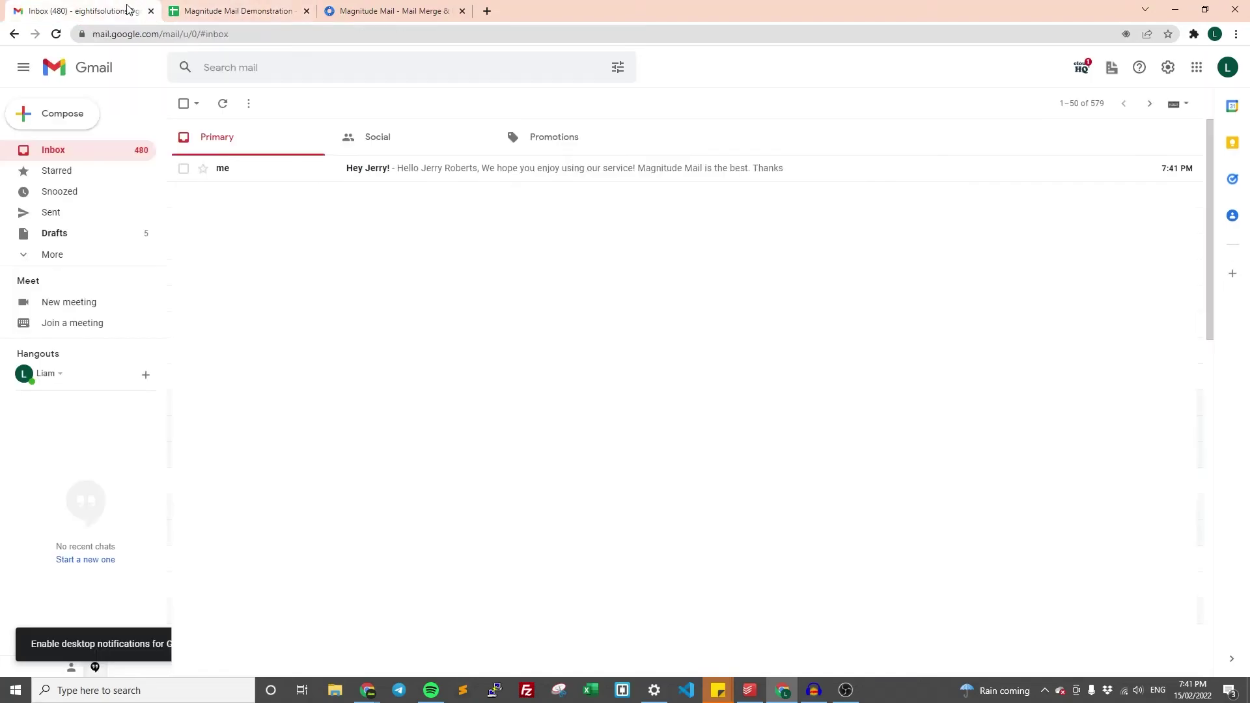
click(468, 170)
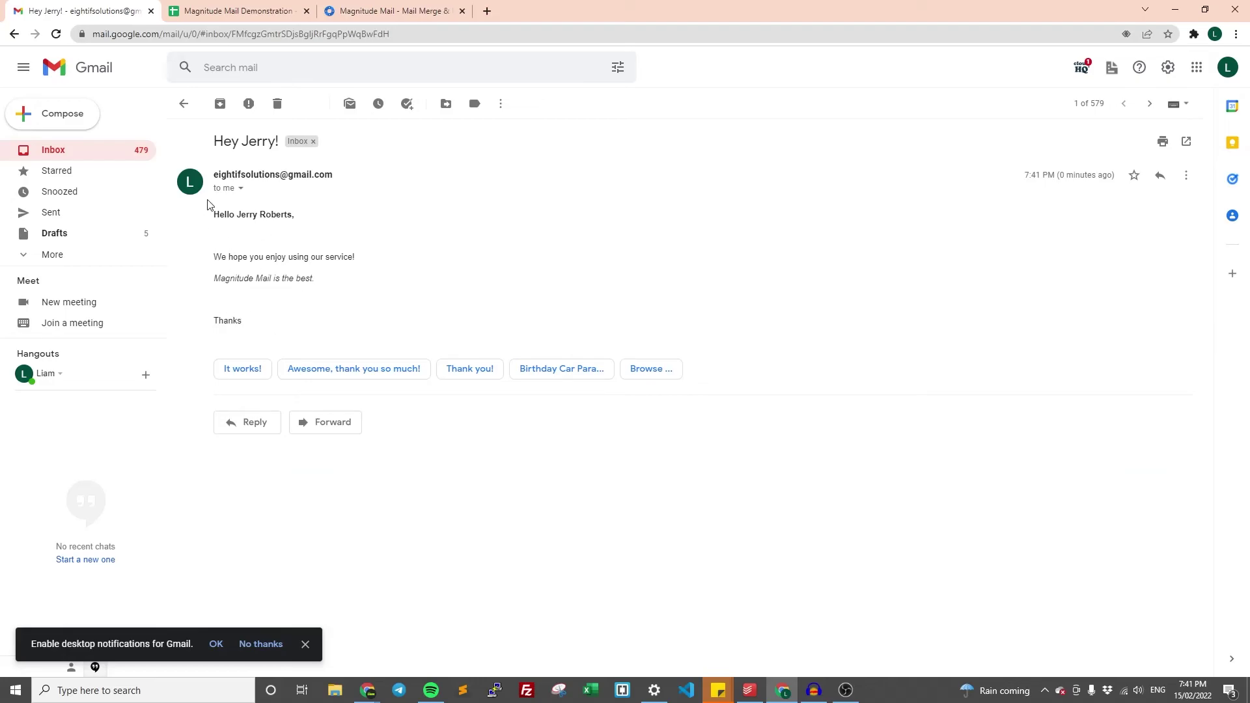
click(258, 8)
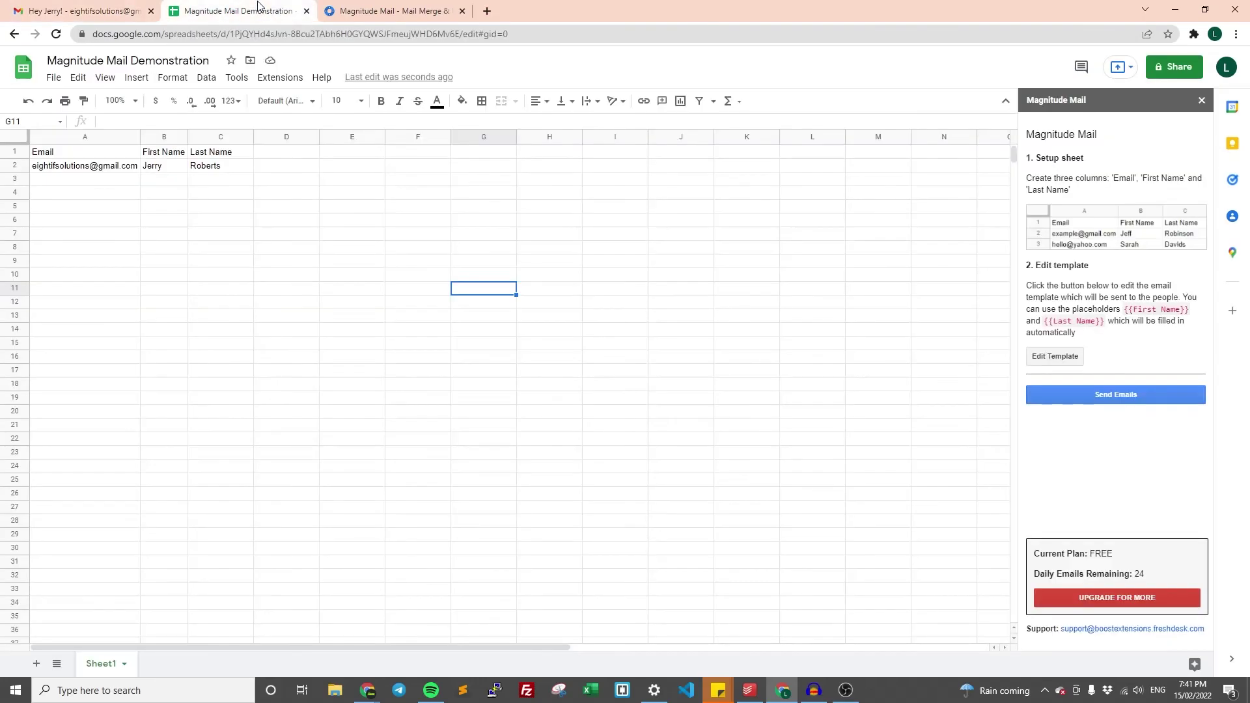